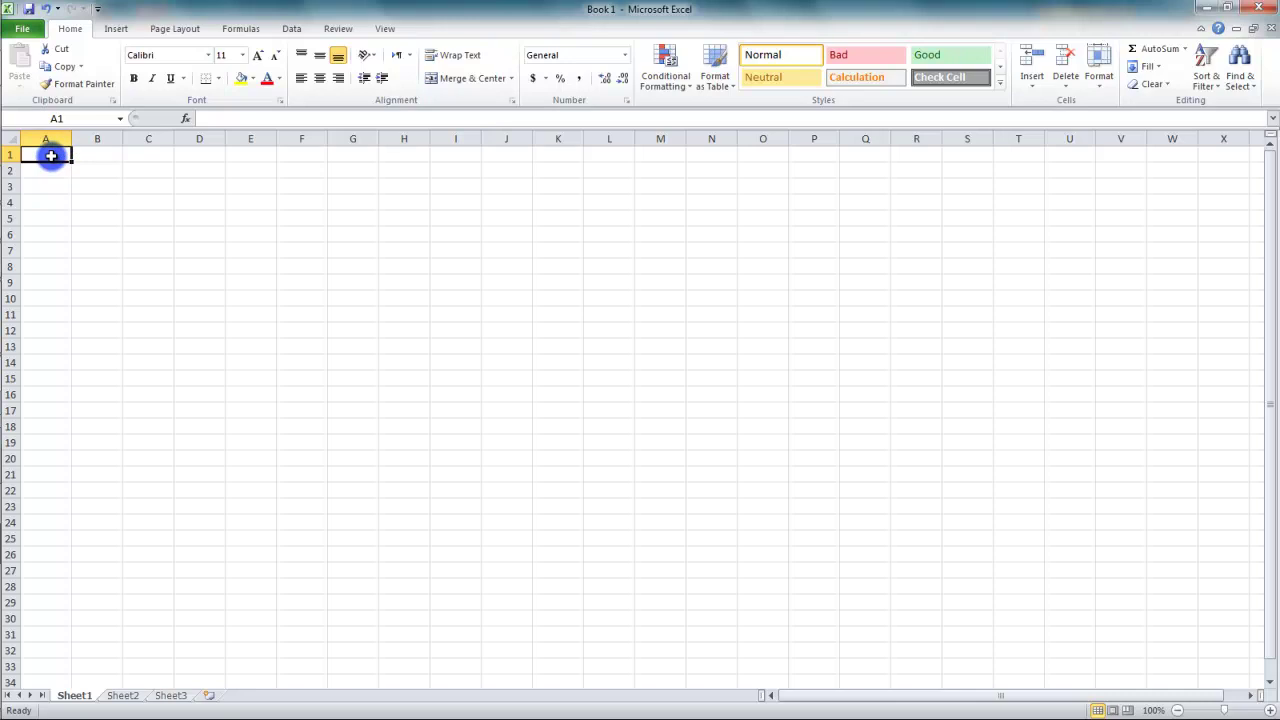
Step: Select cell B2 on the empty Sheet1 for the first hyperlink
{"action": "left_click", "coordinate": [87, 171]}
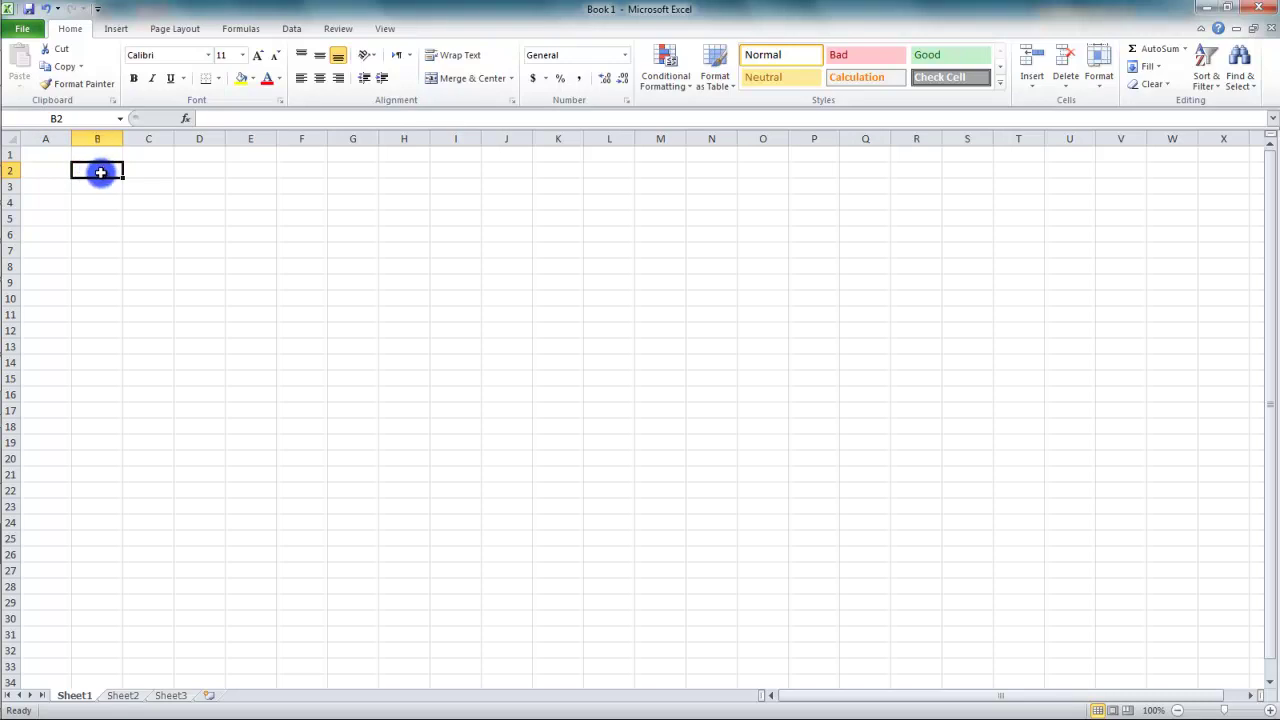
Step: Open Insert Hyperlink for B2 and browse via Level 6 into the 6.2 Insert Hyperlinks folder
{"action": "left_click", "coordinate": [115, 32]}
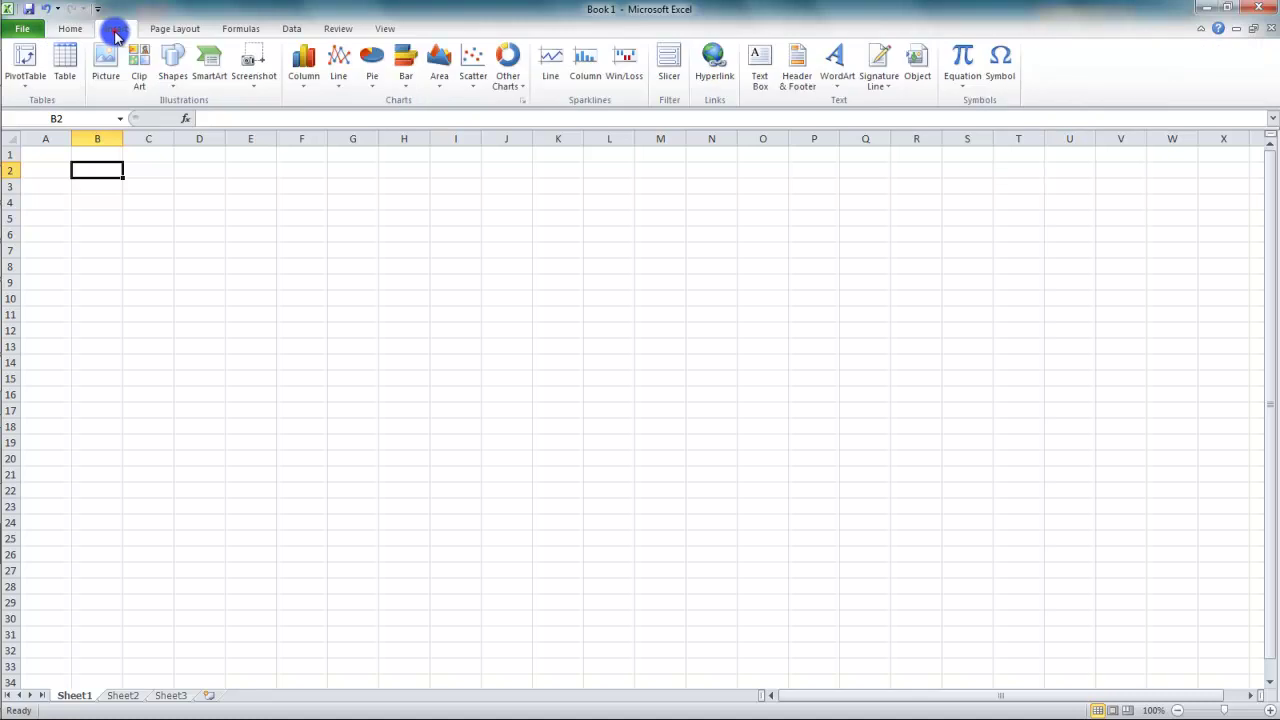
{"action": "left_click", "coordinate": [719, 80]}
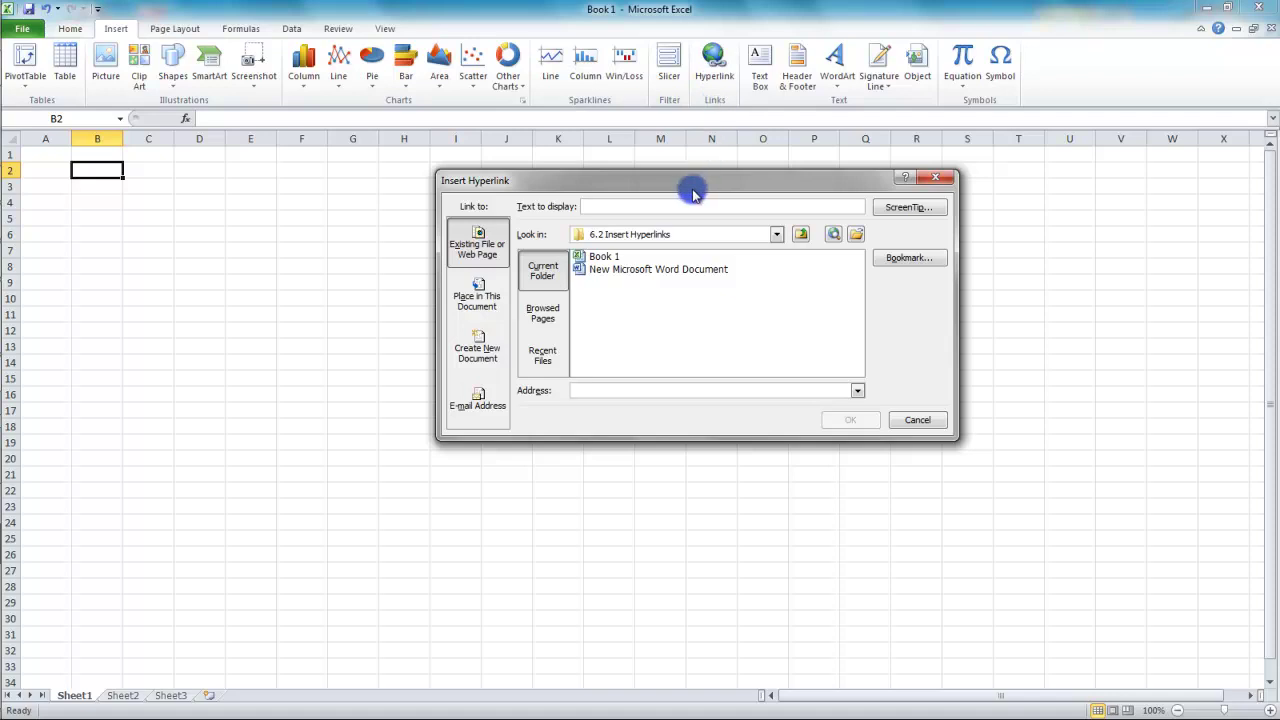
{"action": "left_click_drag", "start_coordinate": [695, 193], "coordinate": [637, 172]}
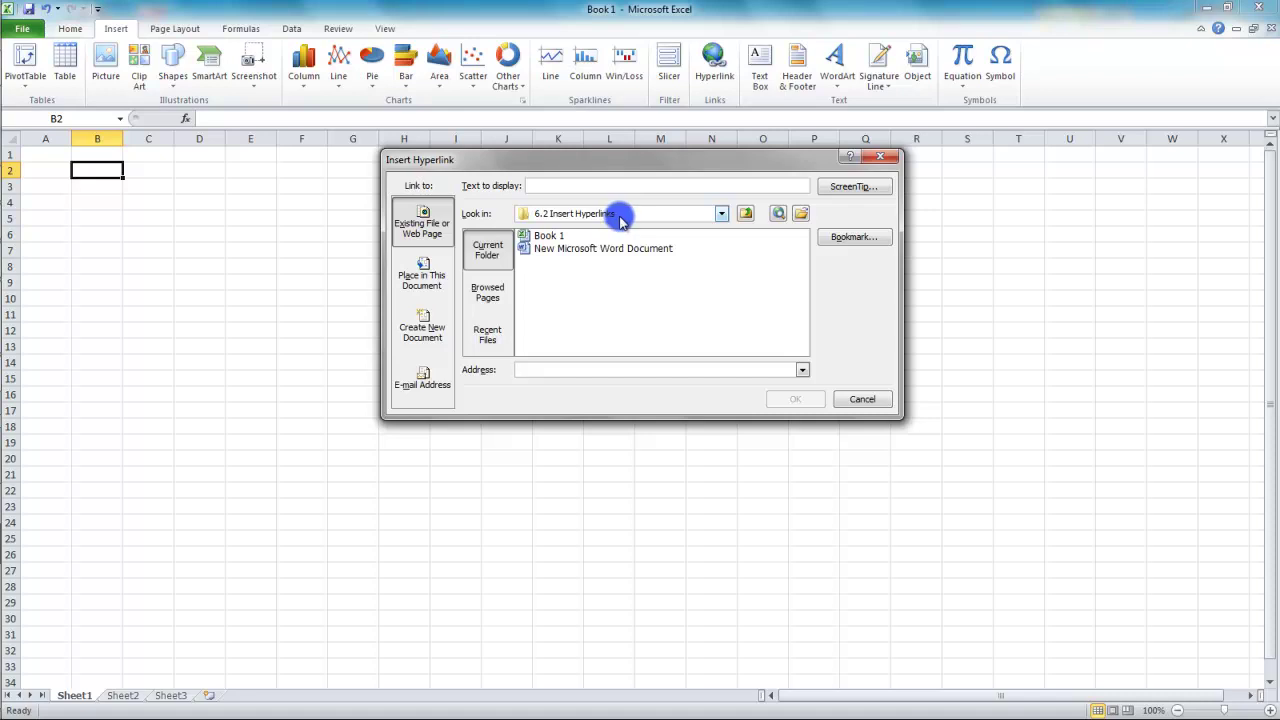
{"action": "left_click", "coordinate": [628, 212]}
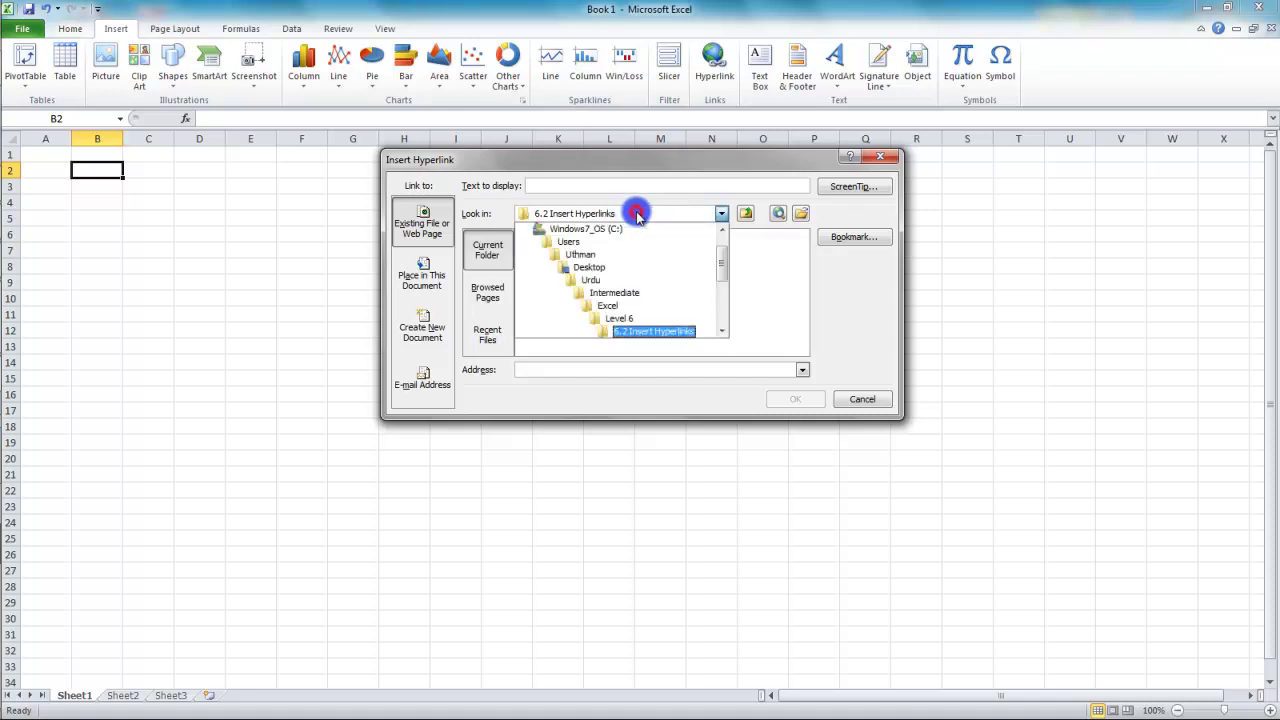
{"action": "left_click", "coordinate": [694, 319]}
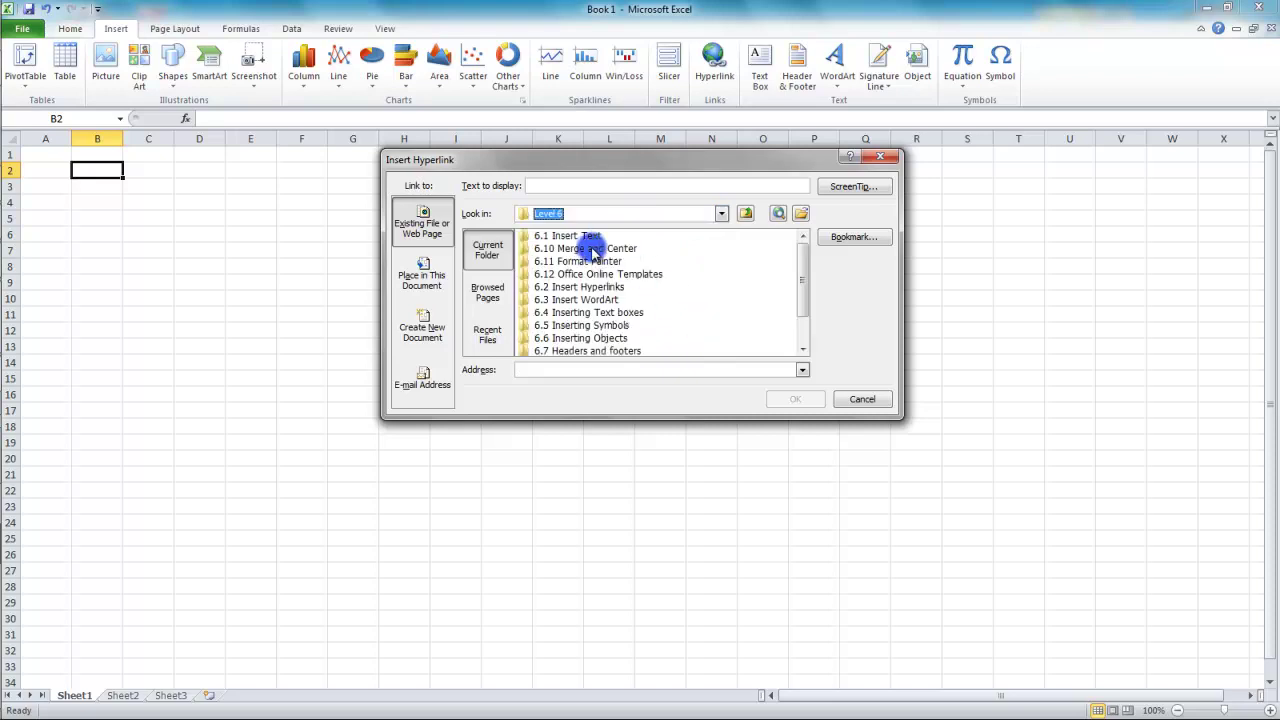
{"action": "double_click", "coordinate": [593, 285]}
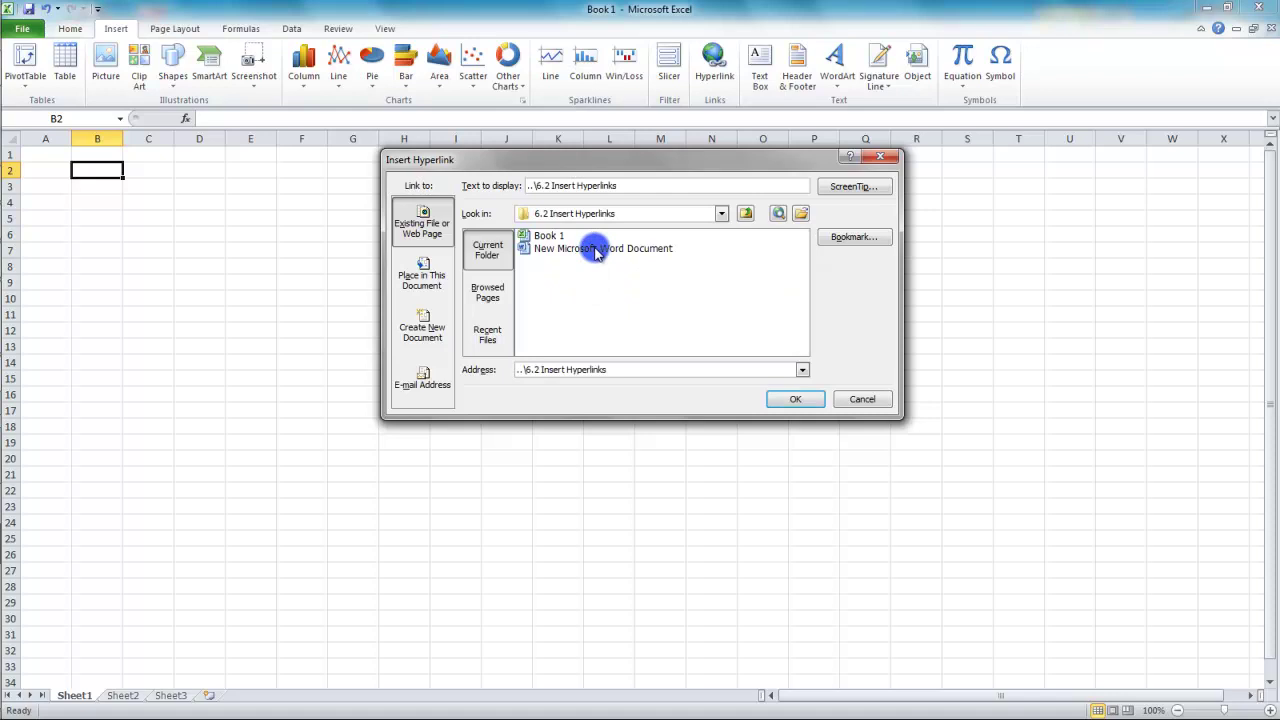
Step: Link B2 to New Microsoft Word Document.docx with the display text 'My file'
{"action": "left_click", "coordinate": [596, 252]}
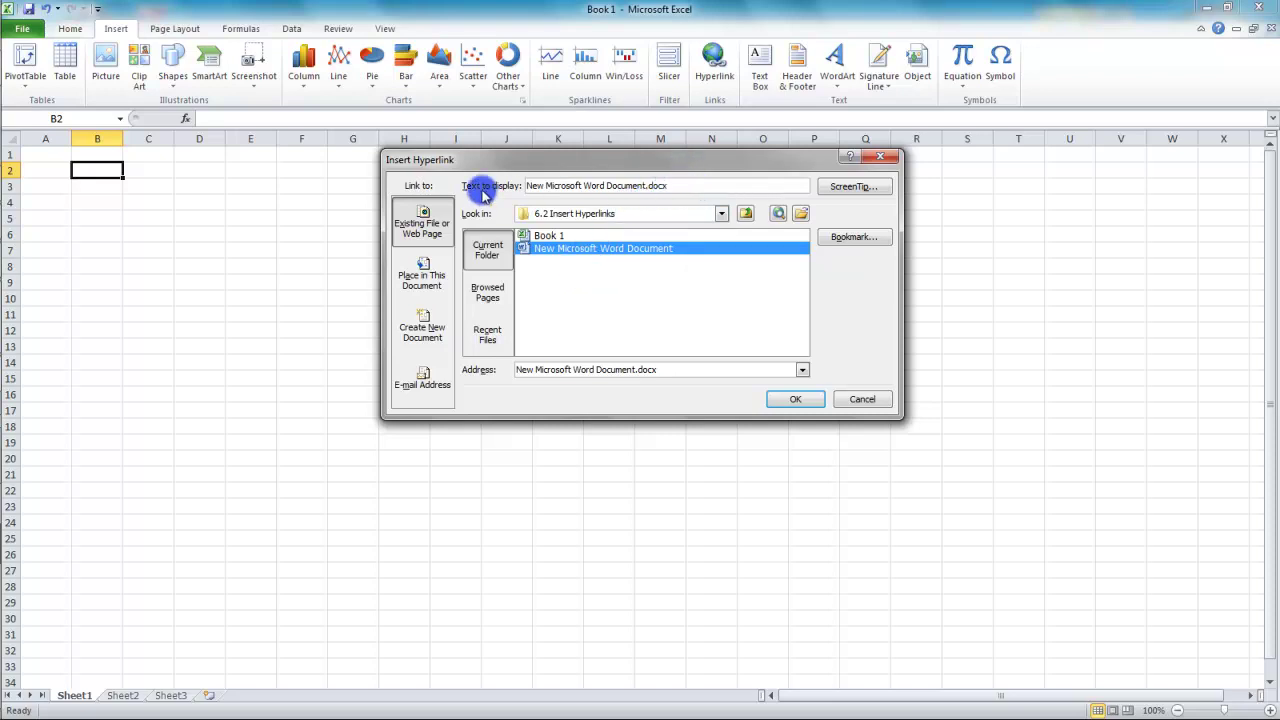
{"action": "left_click_drag", "start_coordinate": [679, 185], "coordinate": [530, 185]}
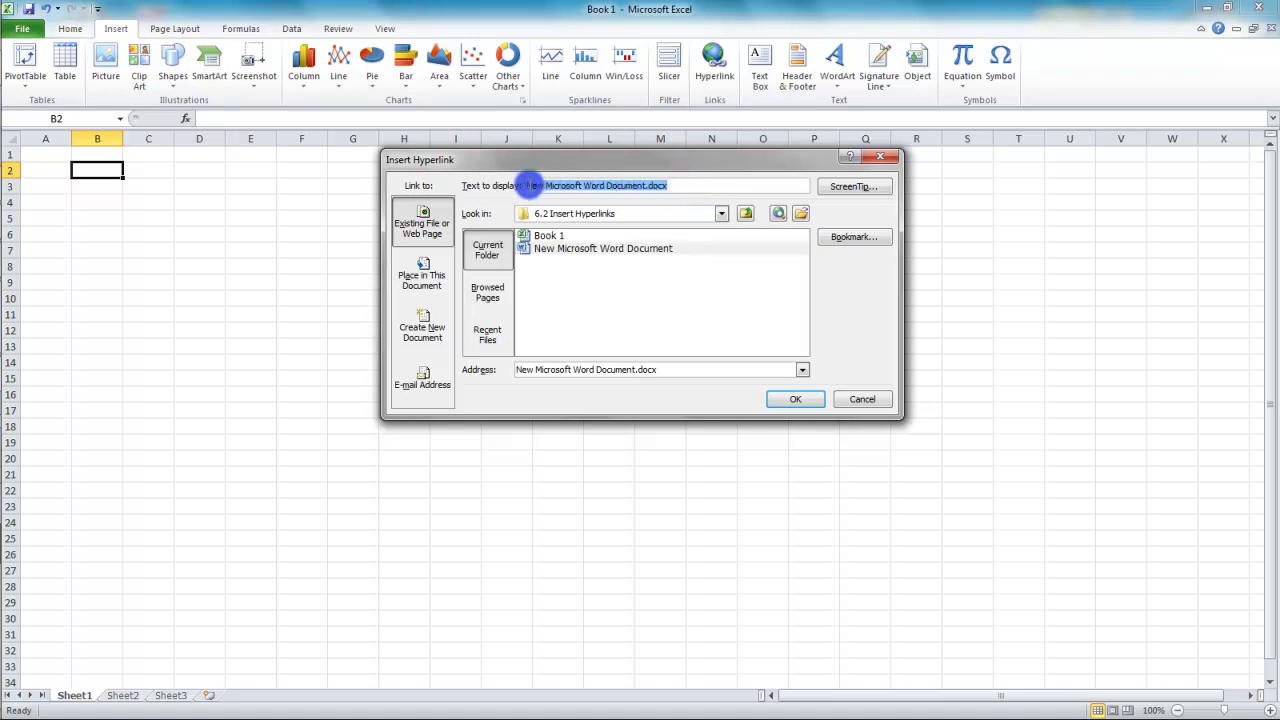
{"action": "type", "text": "My file"}
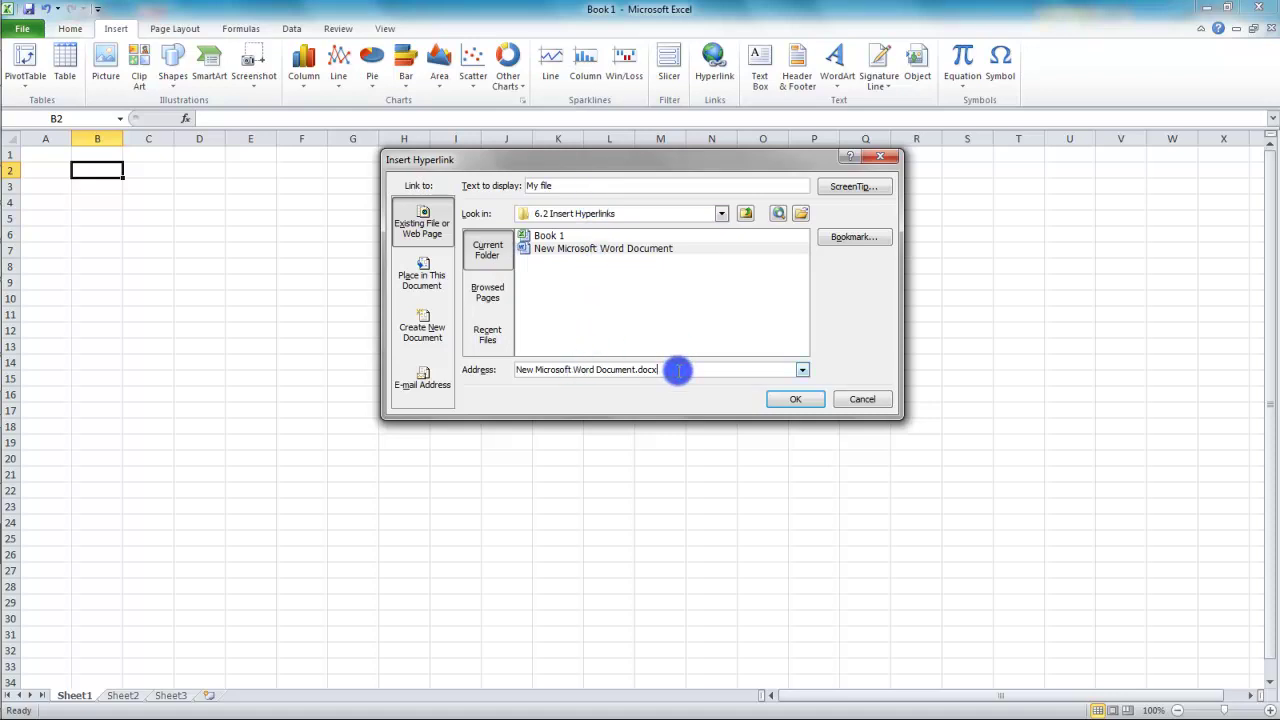
{"action": "left_click", "coordinate": [789, 401]}
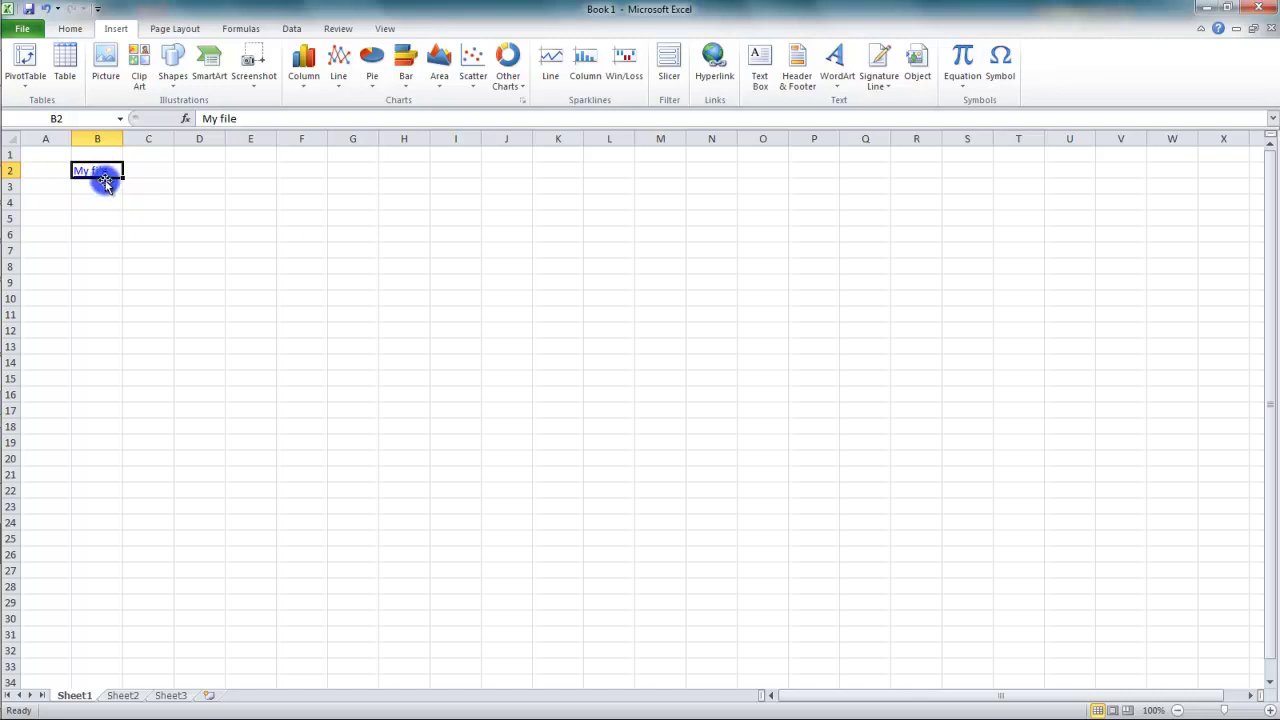
{"action": "mouse_move", "coordinate": [98, 177]}
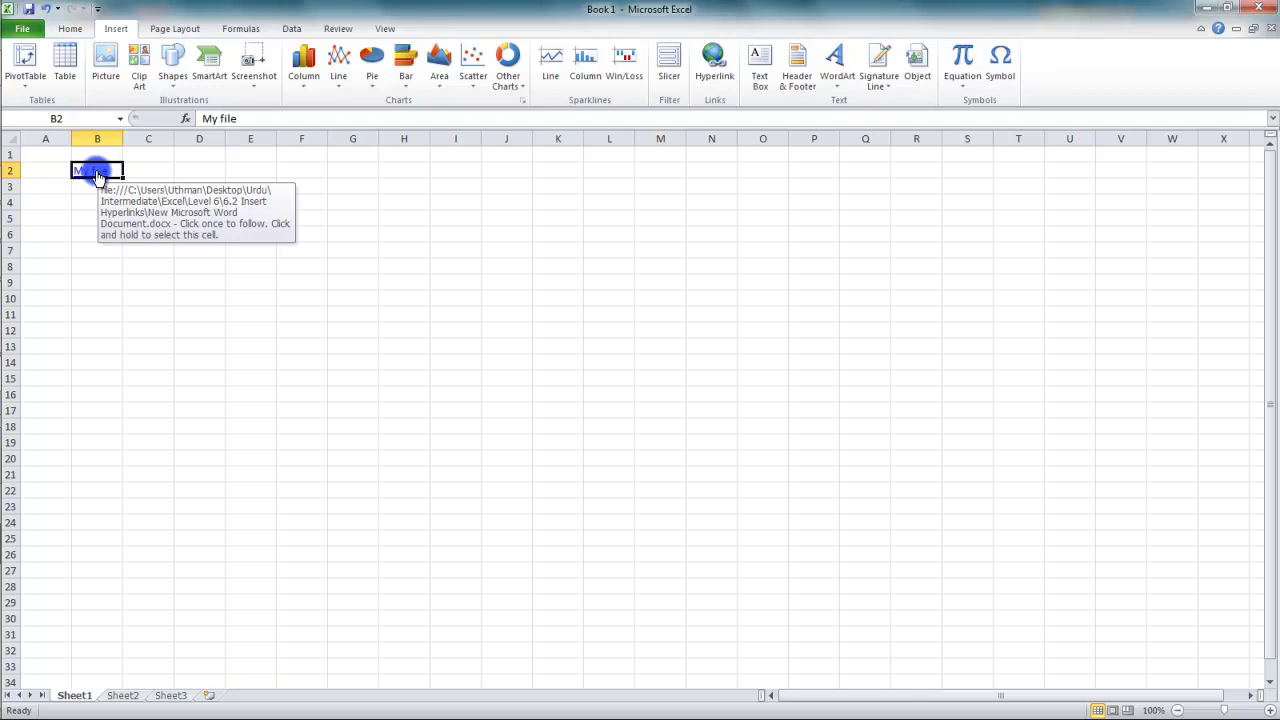
{"action": "left_click", "coordinate": [96, 172]}
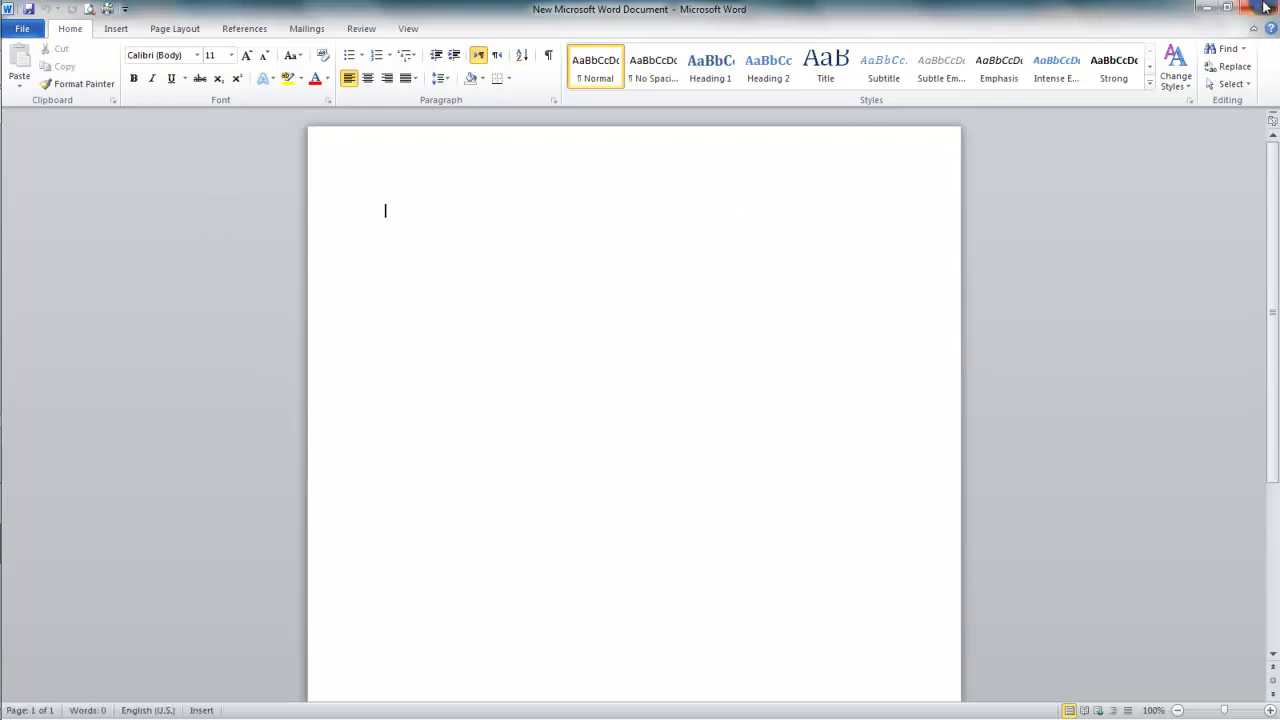
{"action": "left_click", "coordinate": [1257, 8]}
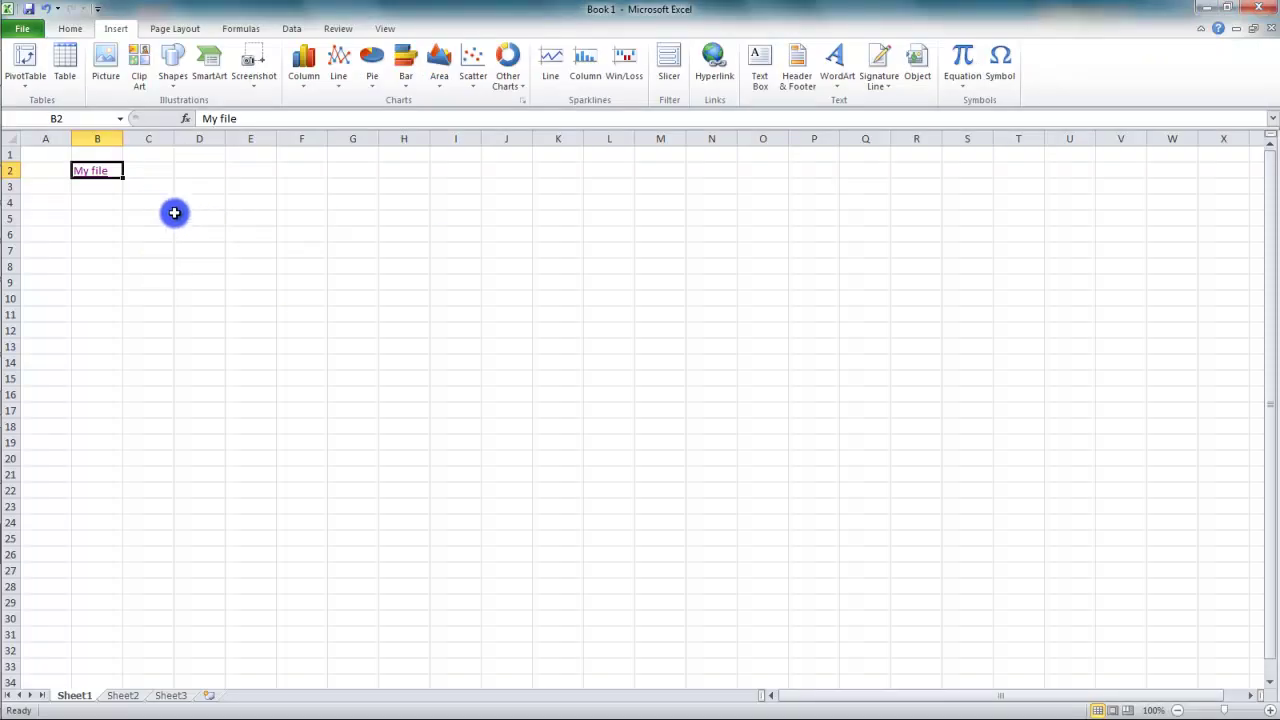
Step: Select cell C2 and open the Insert Hyperlink dialog for it
{"action": "left_click", "coordinate": [145, 172]}
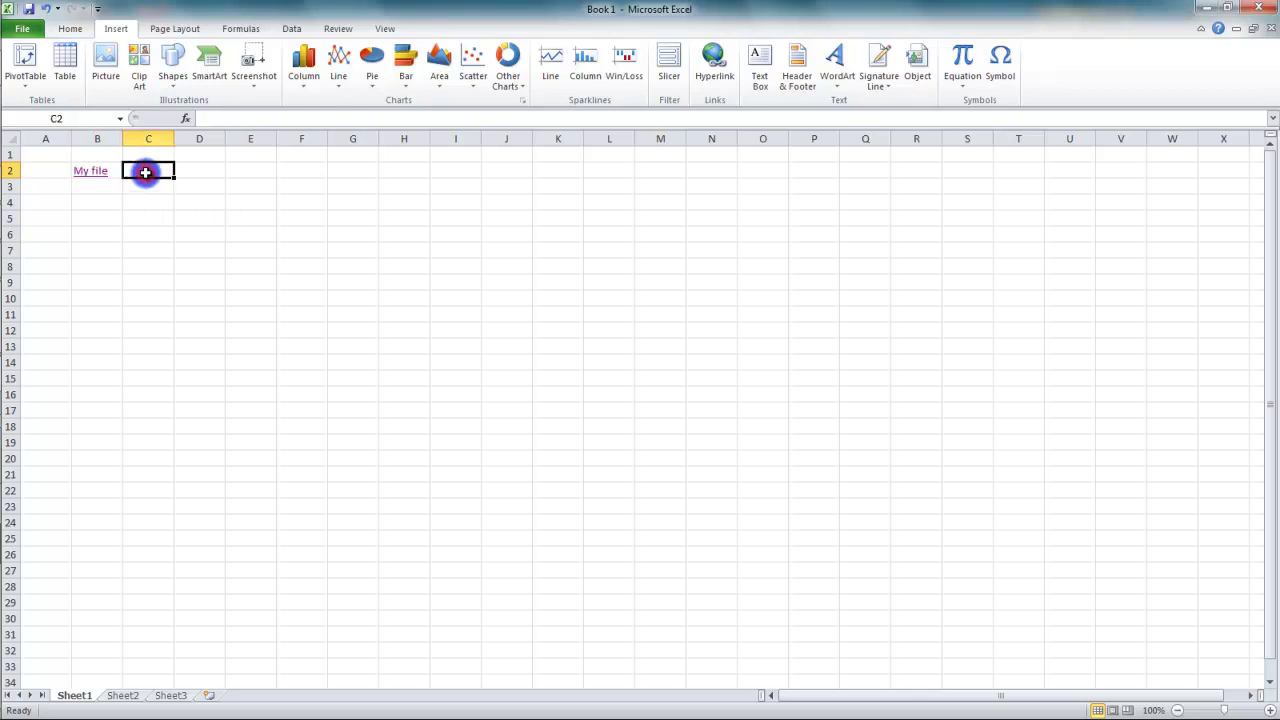
{"action": "left_click", "coordinate": [713, 62]}
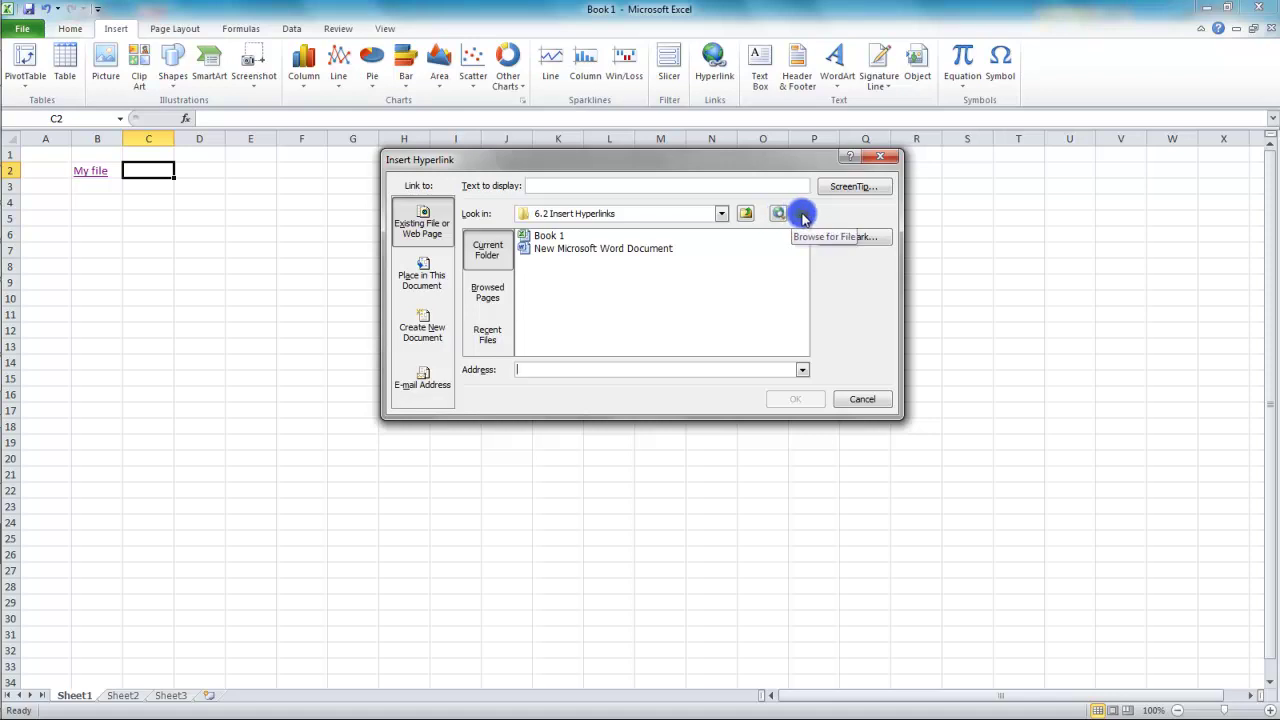
{"action": "left_click", "coordinate": [489, 292]}
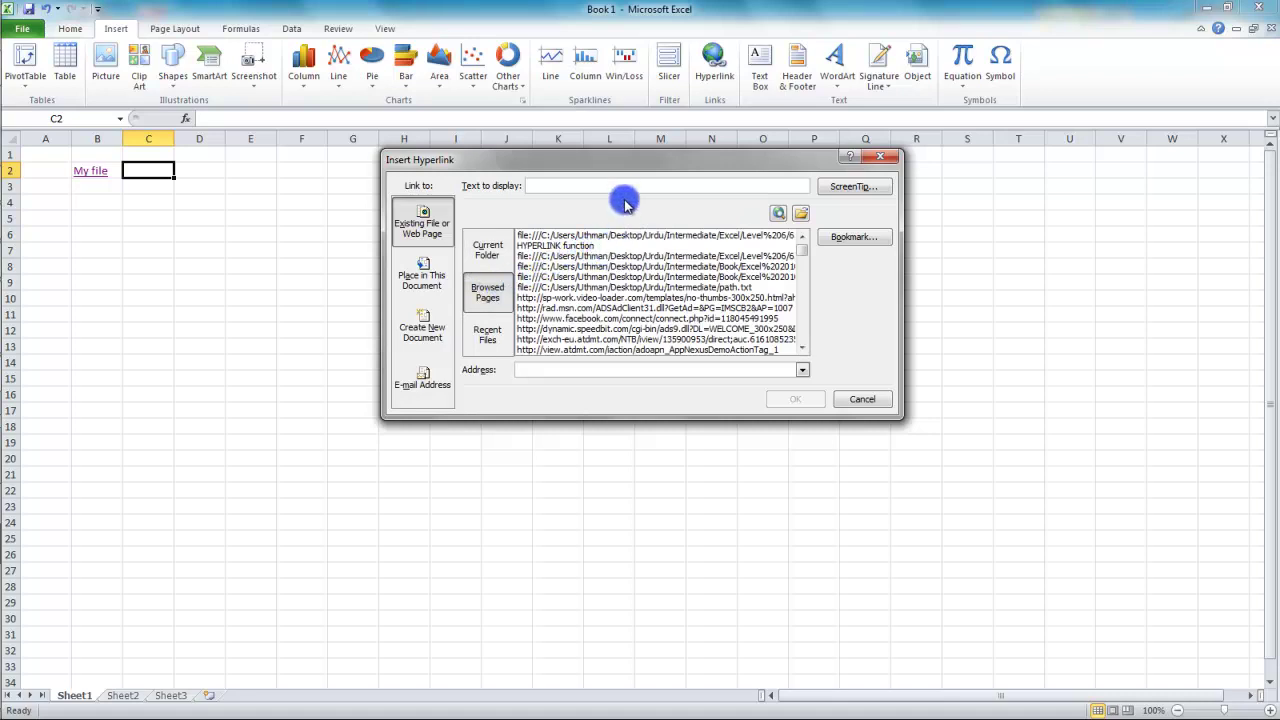
{"action": "left_click", "coordinate": [556, 370]}
{"action": "type", "text": "http://www."}
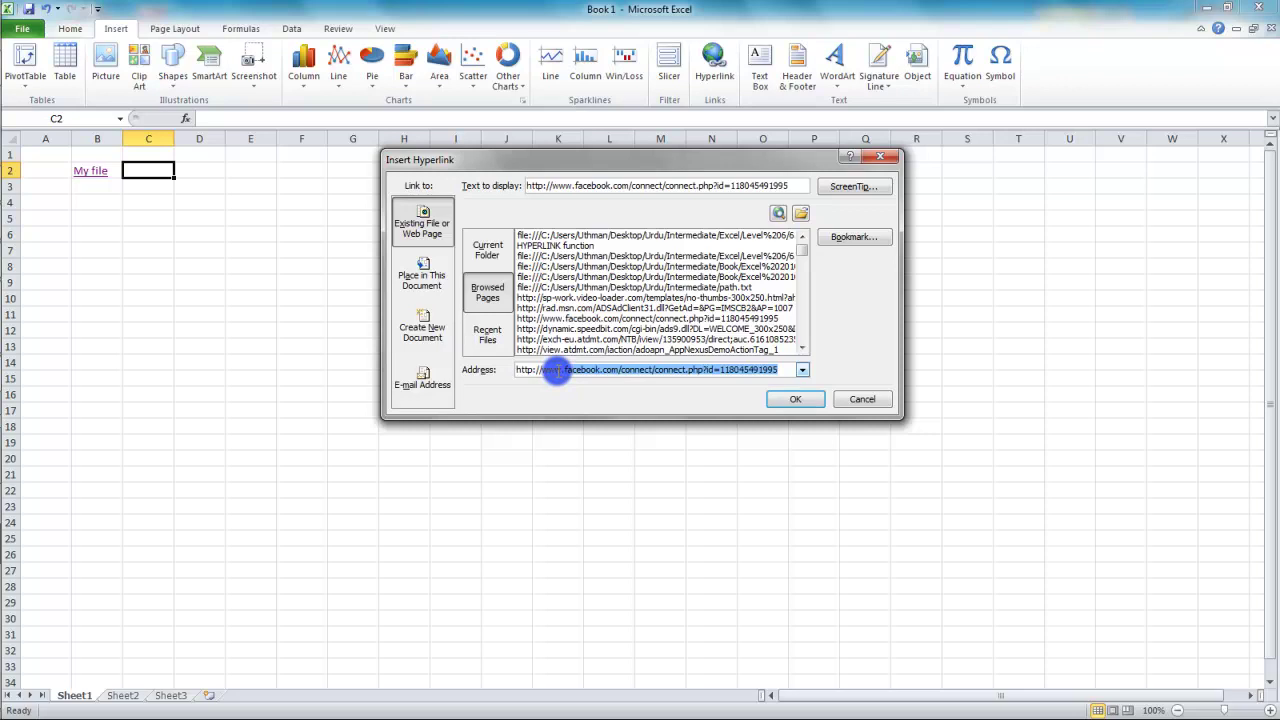
{"action": "type", "text": "cnn.com"}
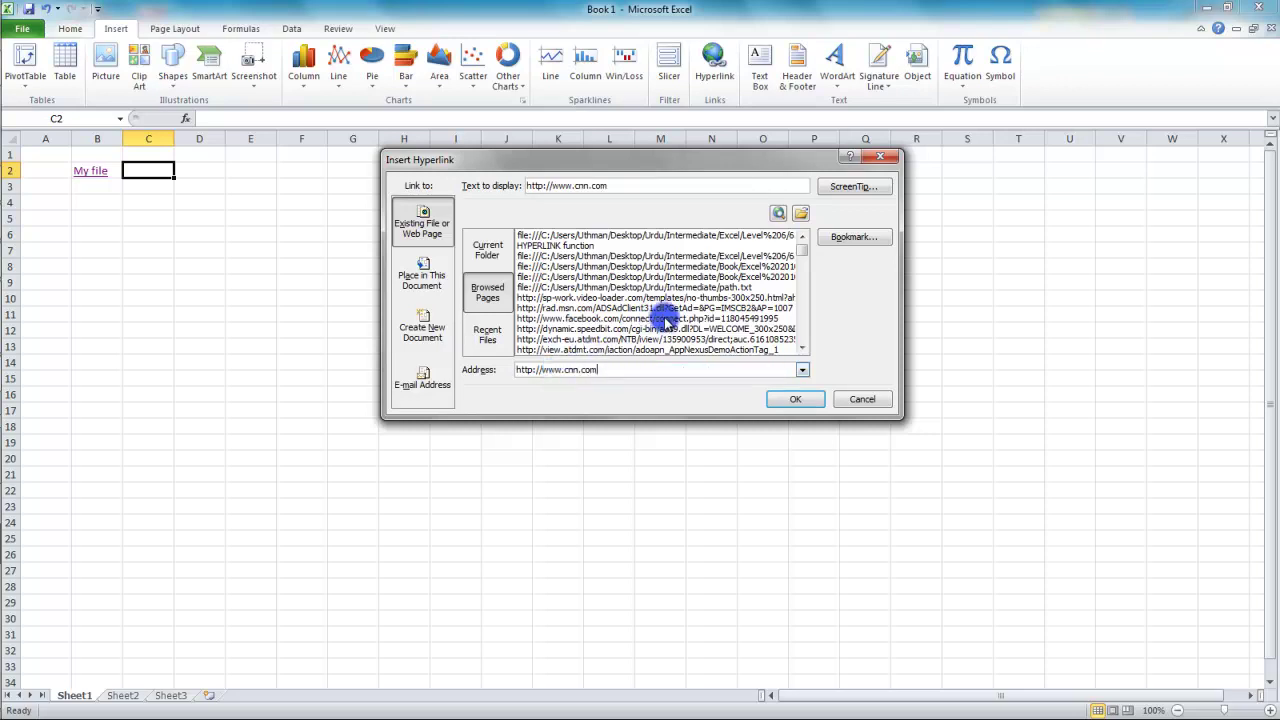
{"action": "left_click", "coordinate": [617, 185]}
{"action": "left_click_drag", "start_coordinate": [617, 185], "coordinate": [505, 185]}
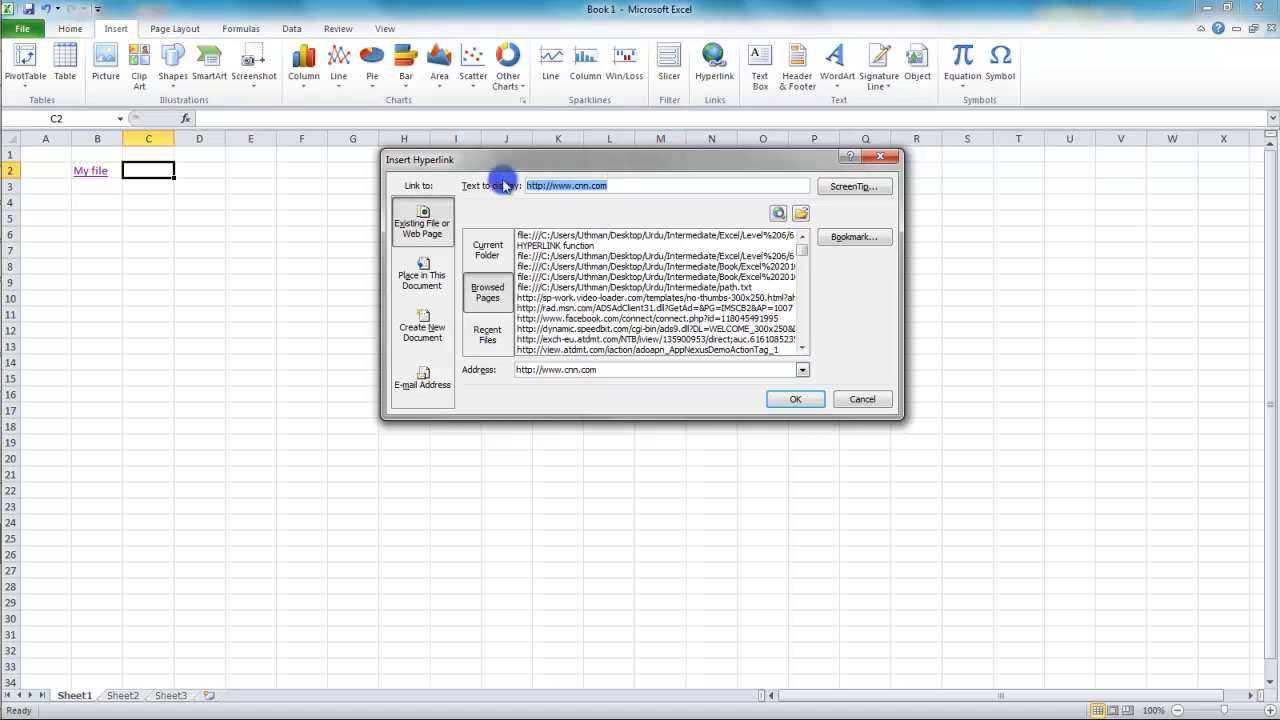
{"action": "type", "text": "CNN"}
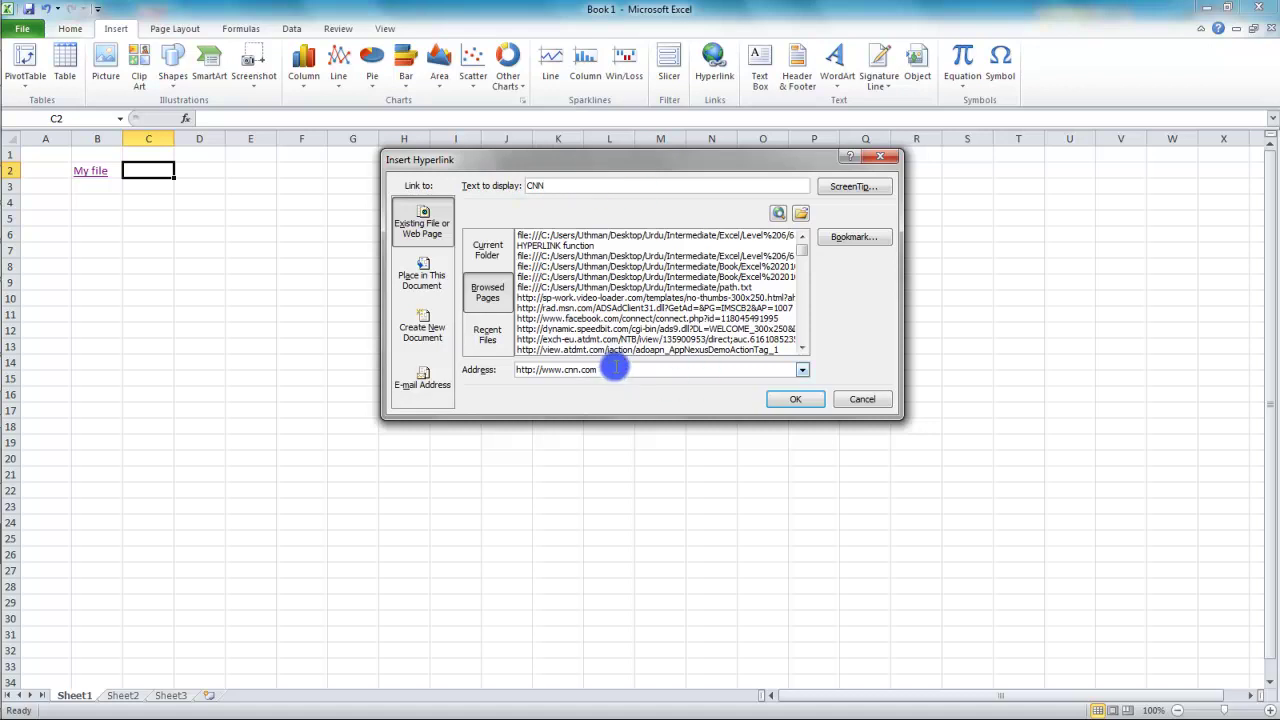
{"action": "left_click", "coordinate": [786, 399]}
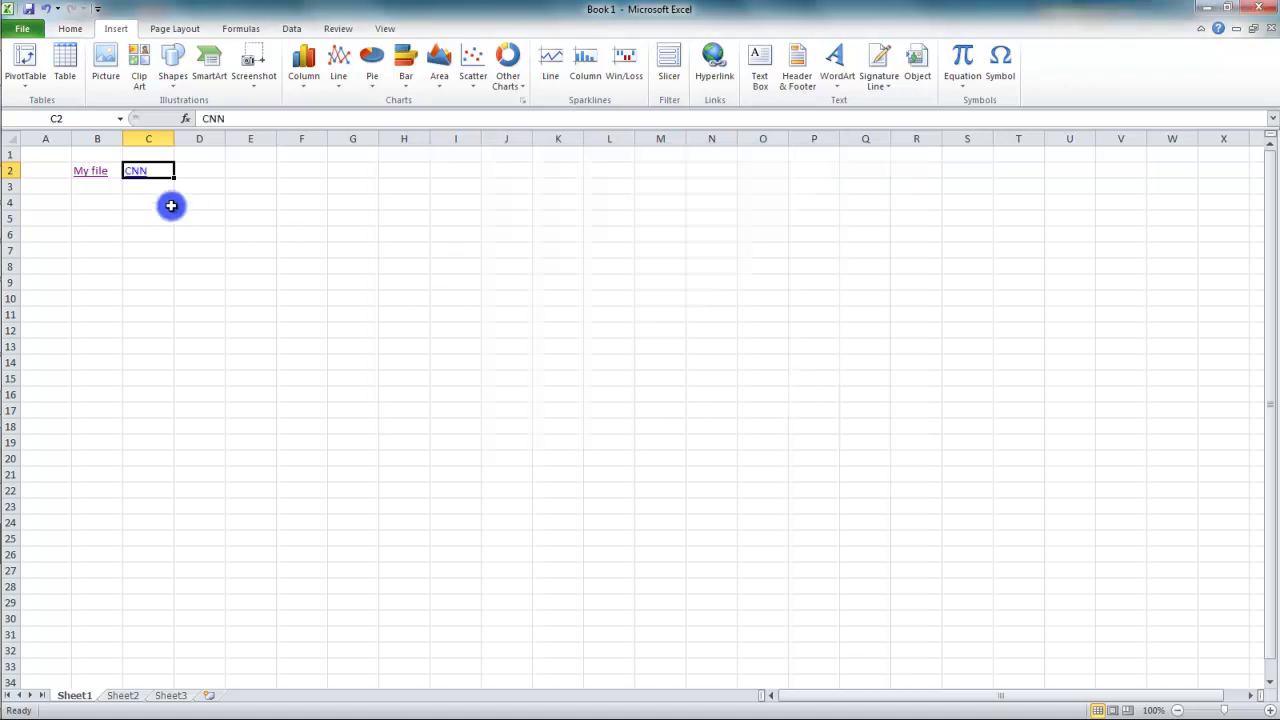
Step: Select cell D2 and open the Insert Hyperlink dialog for it
{"action": "mouse_move", "coordinate": [141, 175]}
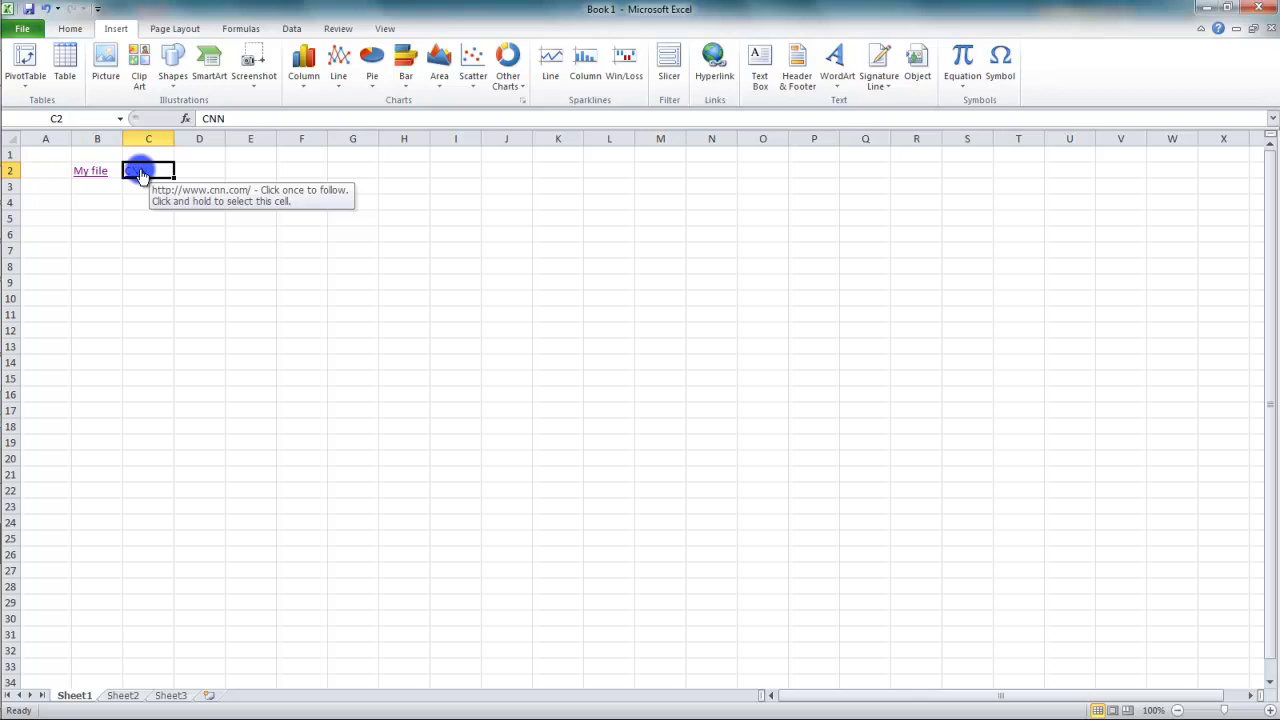
{"action": "left_click", "coordinate": [194, 170]}
{"action": "left_click", "coordinate": [716, 70]}
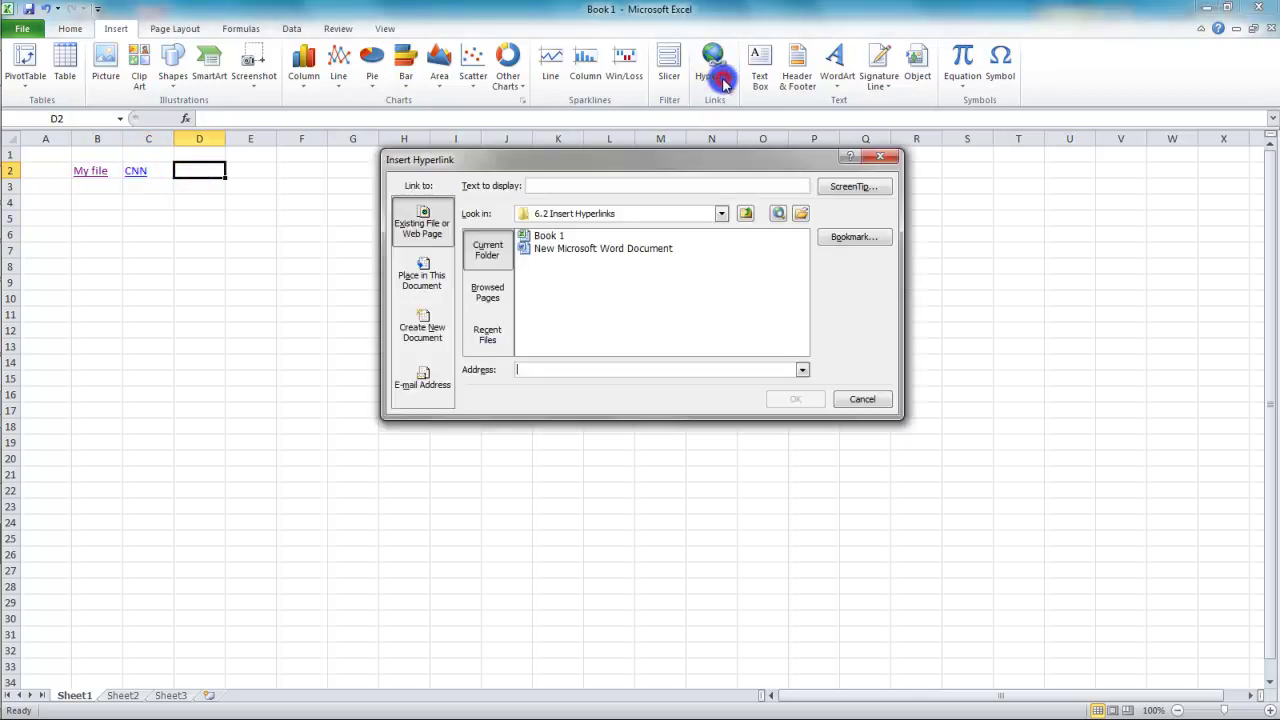
{"action": "left_click", "coordinate": [494, 332]}
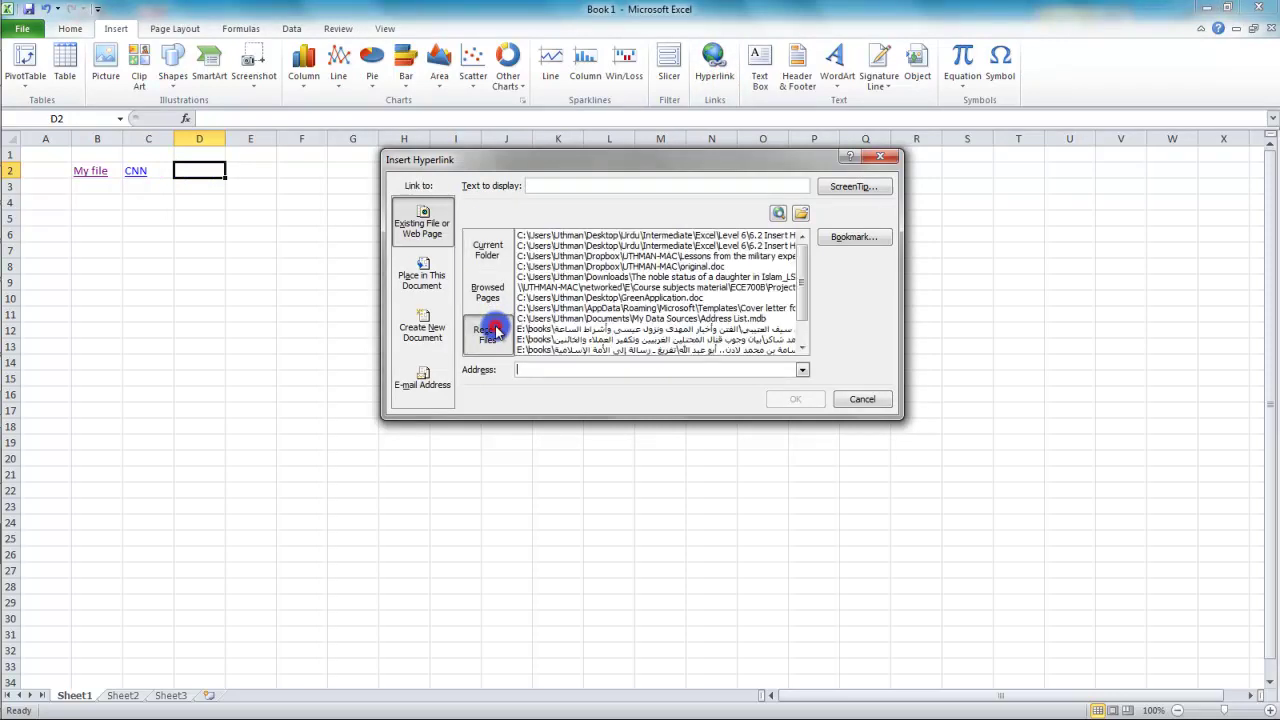
{"action": "left_click", "coordinate": [476, 251]}
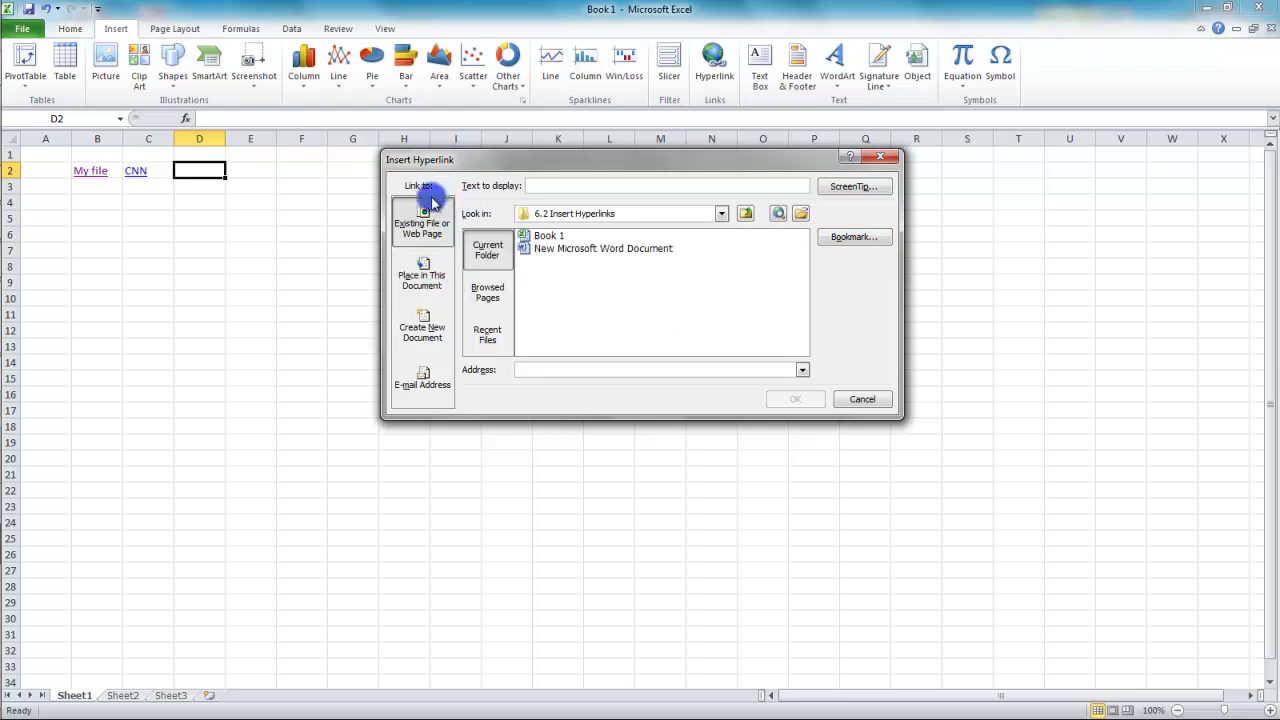
{"action": "left_click", "coordinate": [425, 235]}
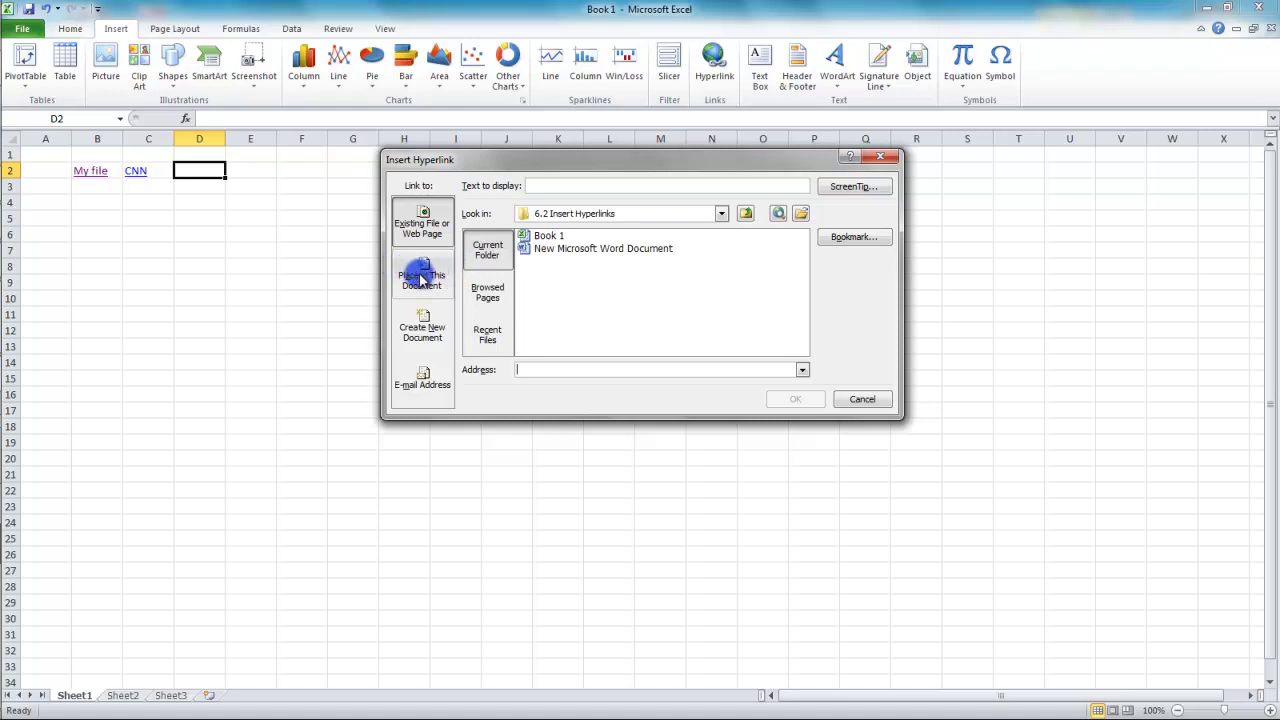
Step: Review the Place in This Document sheet list, then cancel the dialog
{"action": "left_click", "coordinate": [421, 279]}
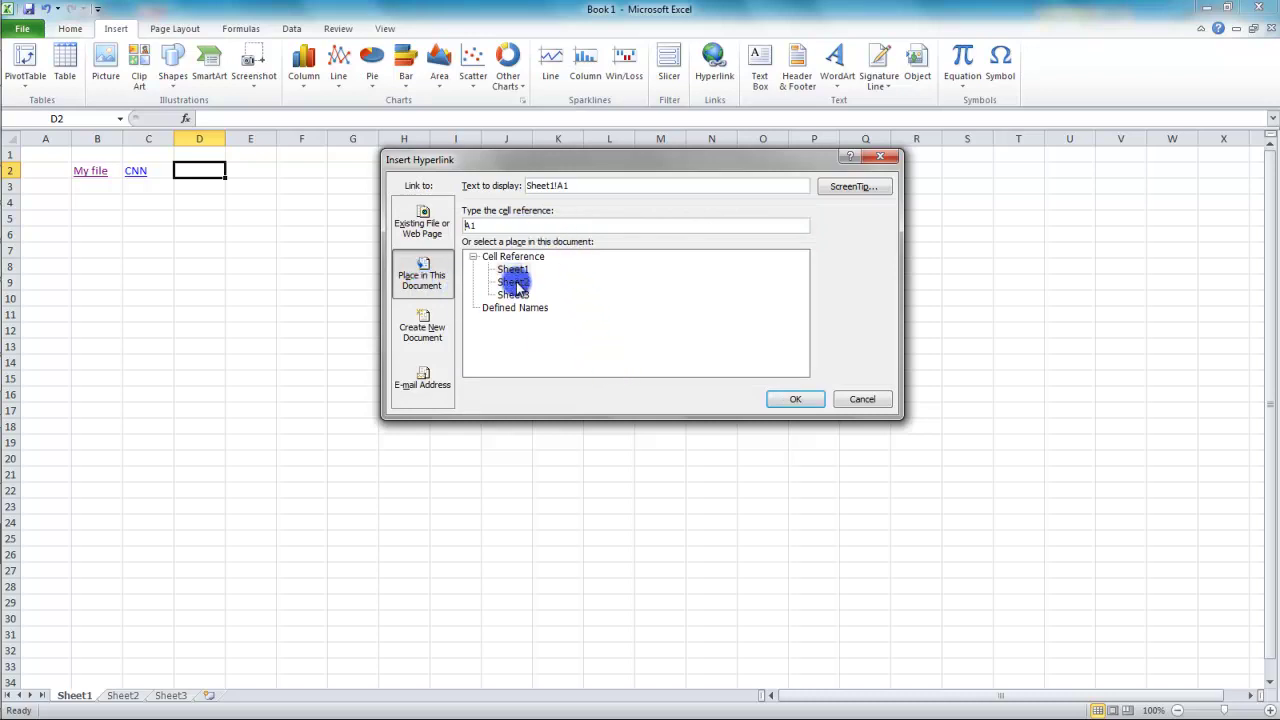
{"action": "left_click", "coordinate": [875, 396]}
Step: Rename the Sheet2 worksheet to S2 and switch back to Sheet1
{"action": "left_click", "coordinate": [122, 694]}
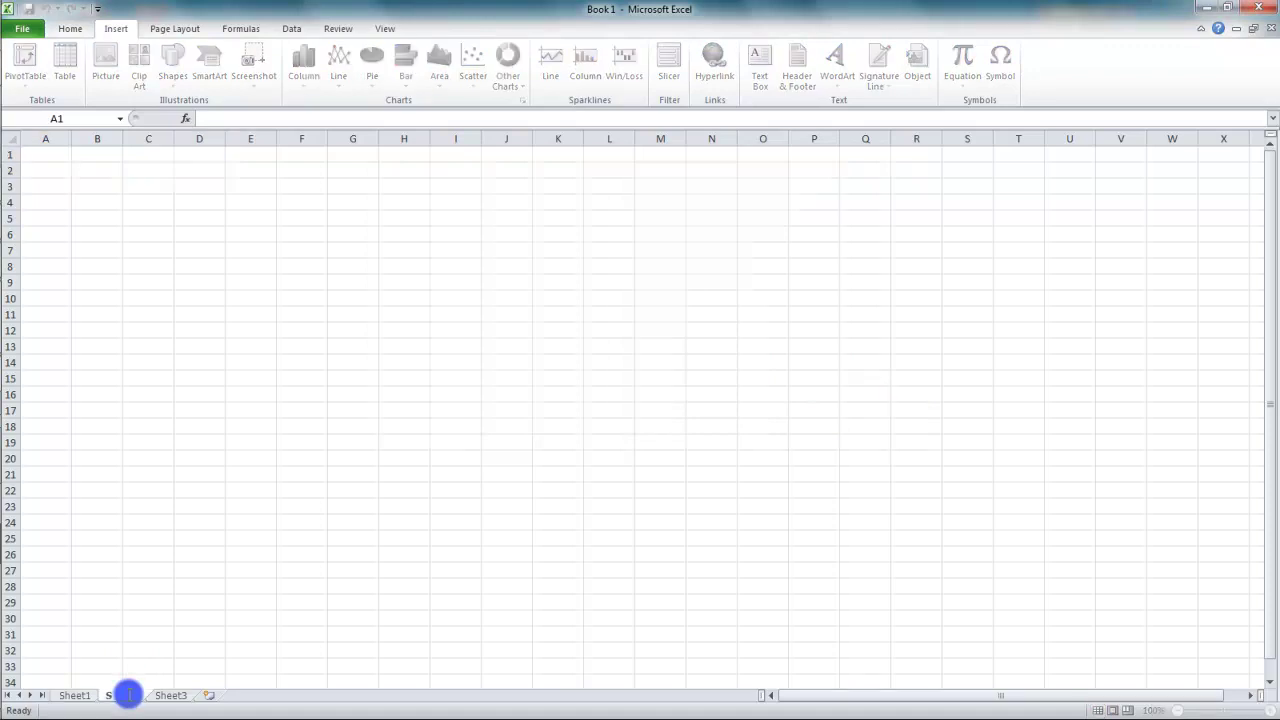
{"action": "type", "text": "S1"}
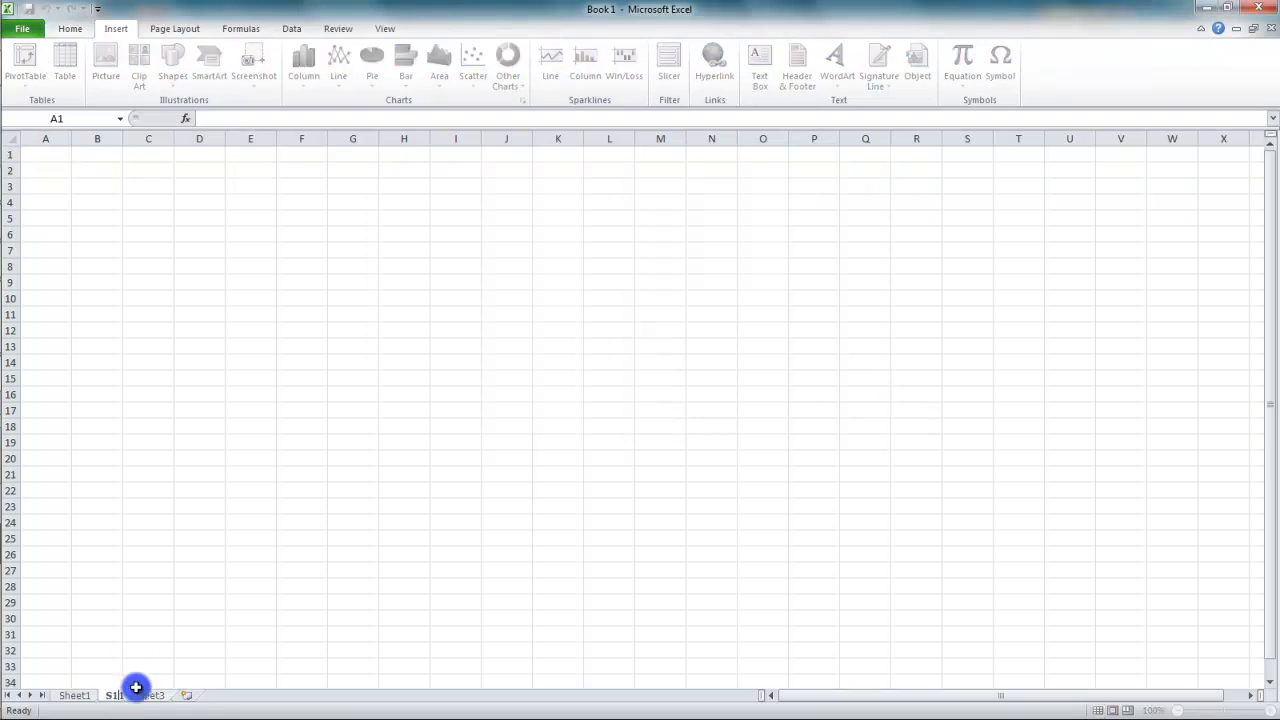
{"action": "key", "text": "BackSpace"}
{"action": "type", "text": "2"}
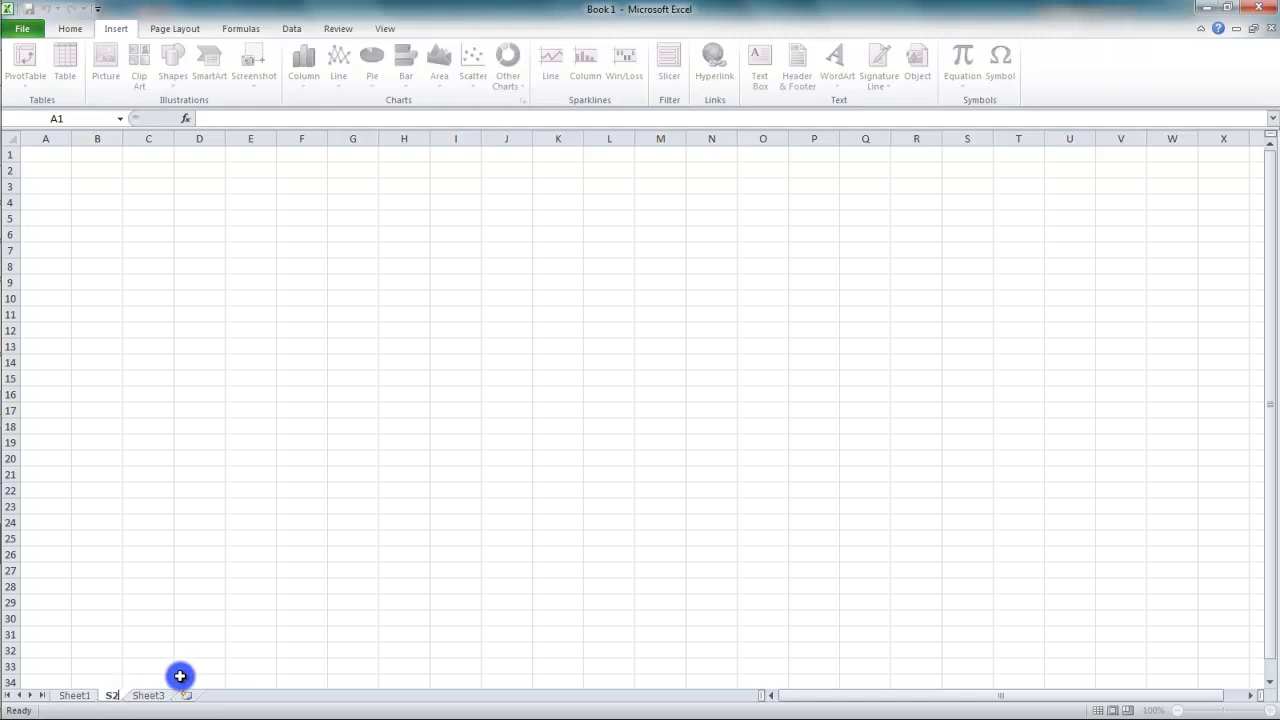
{"action": "left_click", "coordinate": [205, 650]}
{"action": "left_click", "coordinate": [87, 697]}
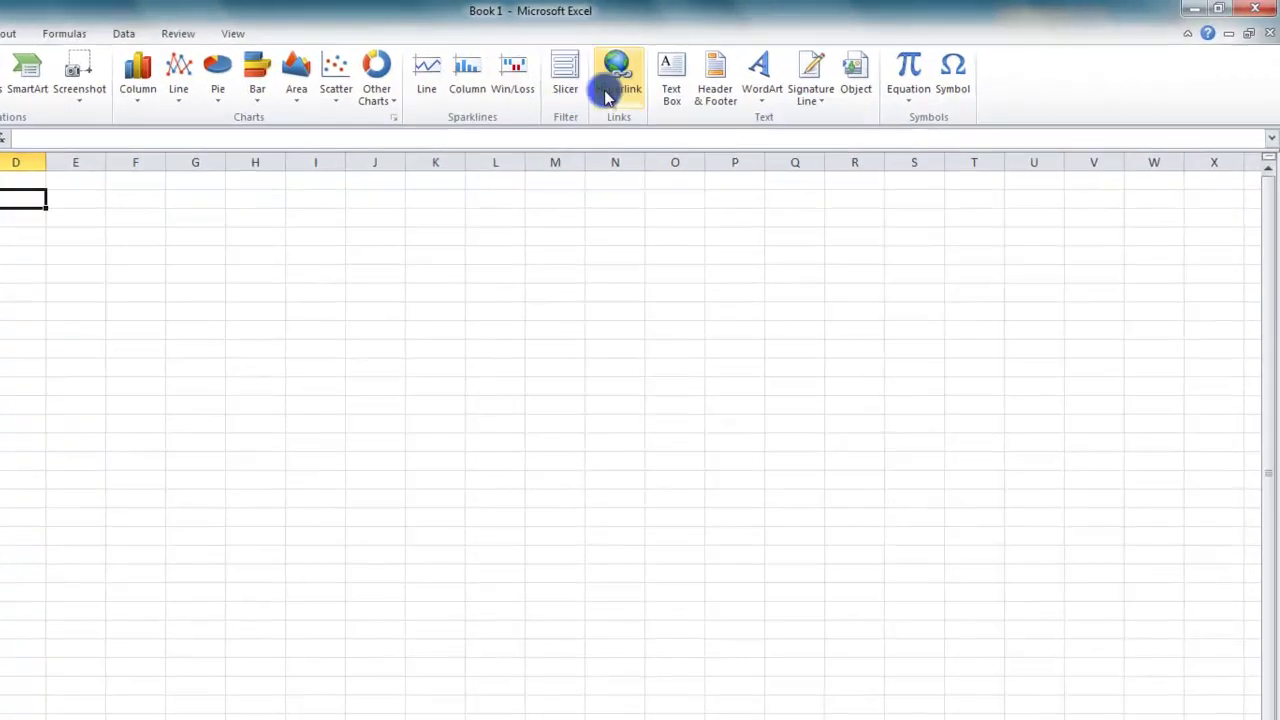
Step: Start a D2 hyperlink targeting sheet S2 in this document, with display text Sheet2
{"action": "left_click", "coordinate": [572, 100]}
{"action": "left_click", "coordinate": [209, 360]}
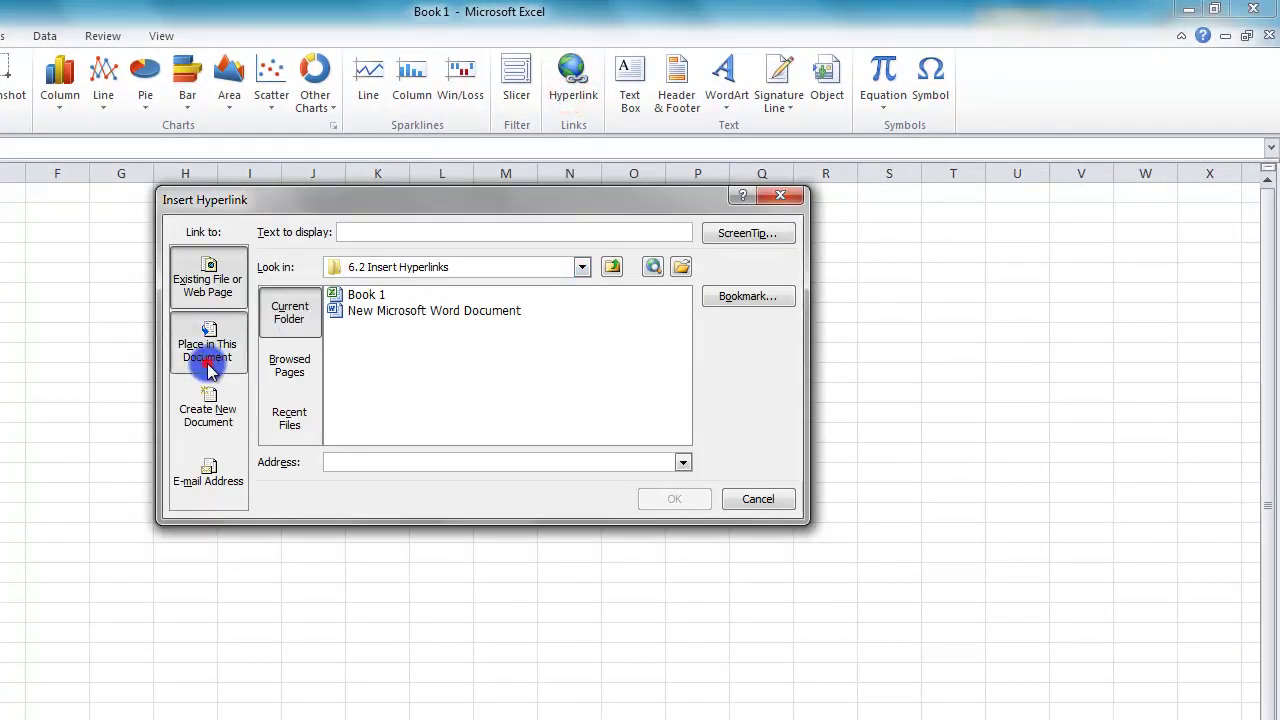
{"action": "left_click", "coordinate": [311, 353]}
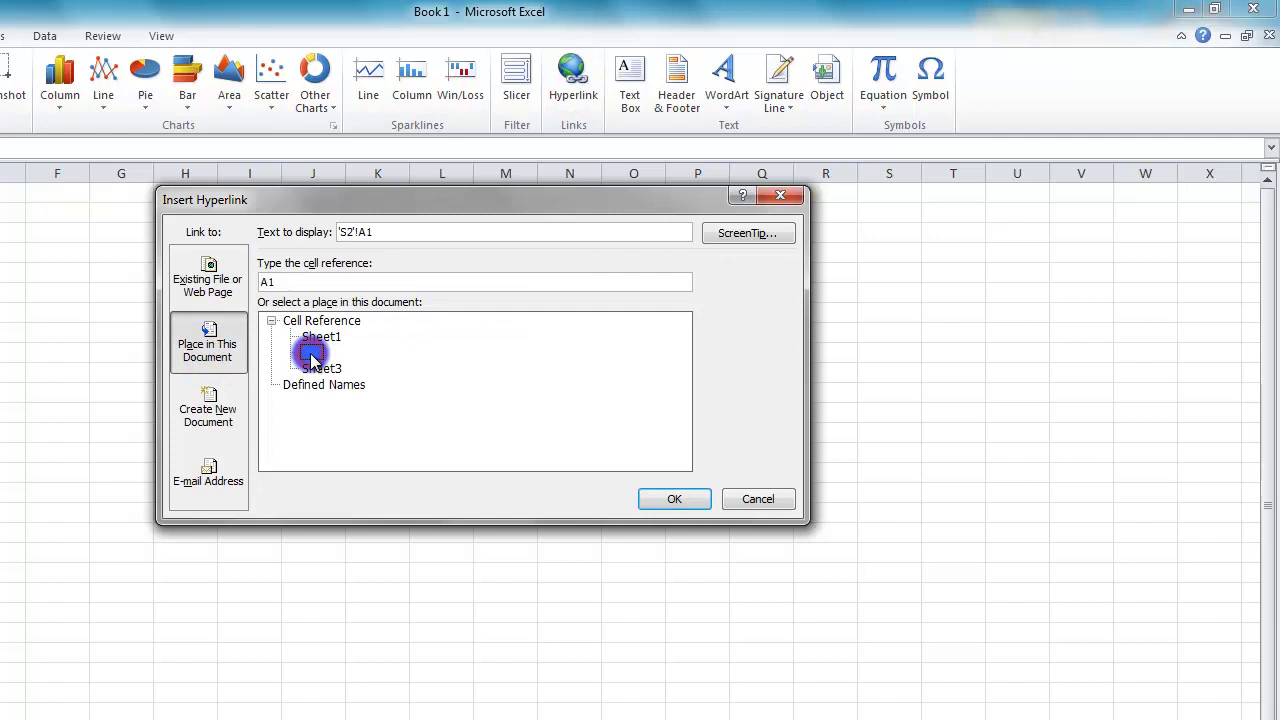
{"action": "left_click_drag", "start_coordinate": [414, 233], "coordinate": [333, 227]}
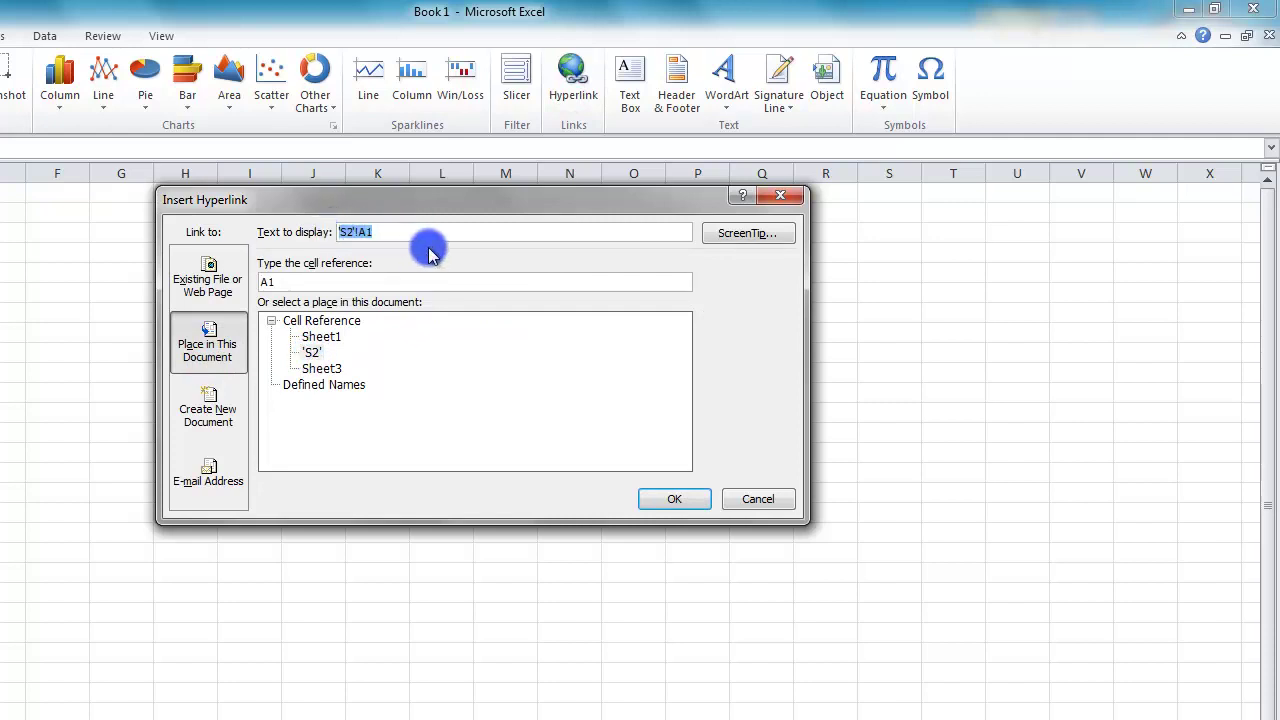
{"action": "type", "text": "Sh"}
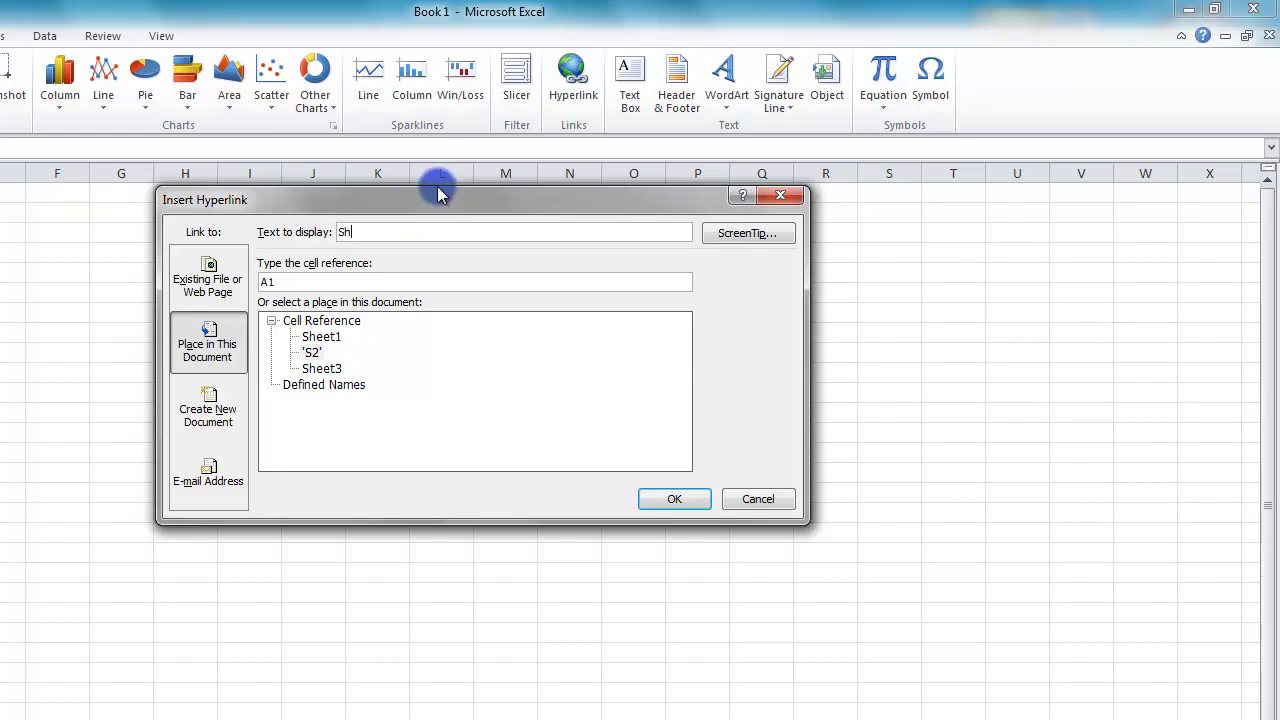
{"action": "type", "text": "heet2"}
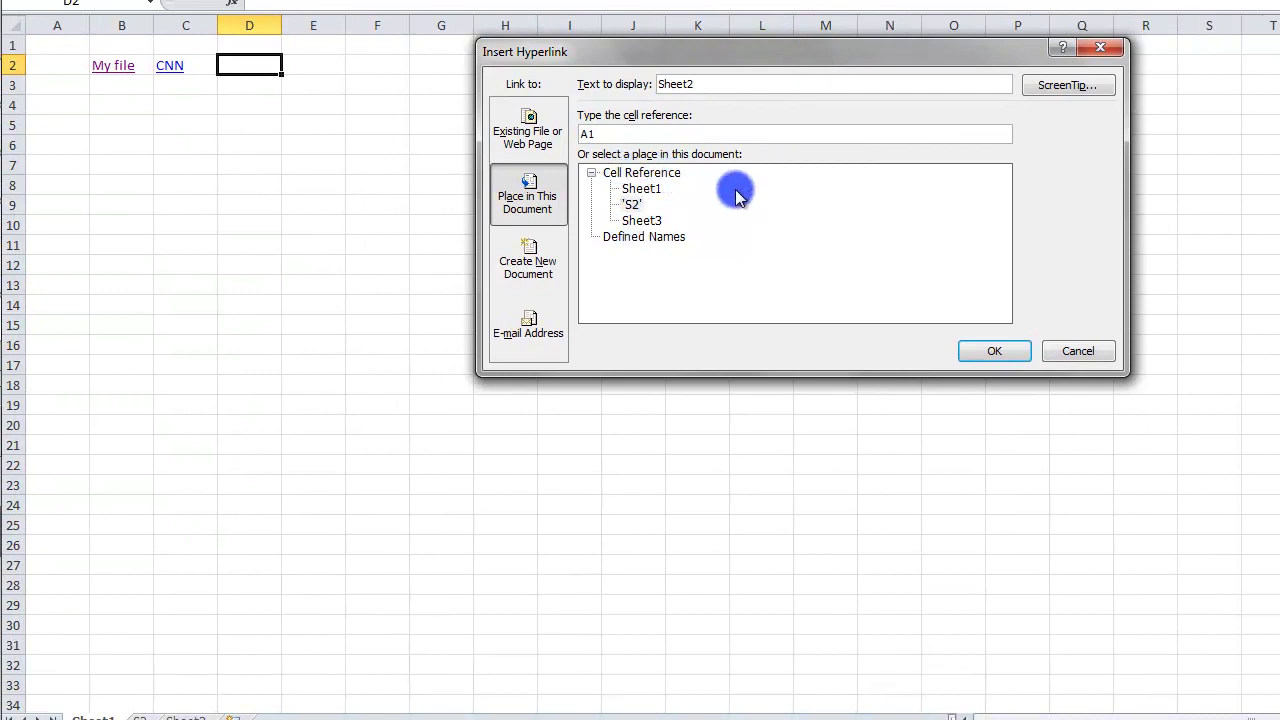
Step: Change the link's cell reference to B1 and create the Sheet2 hyperlink
{"action": "left_click_drag", "start_coordinate": [614, 133], "coordinate": [578, 140]}
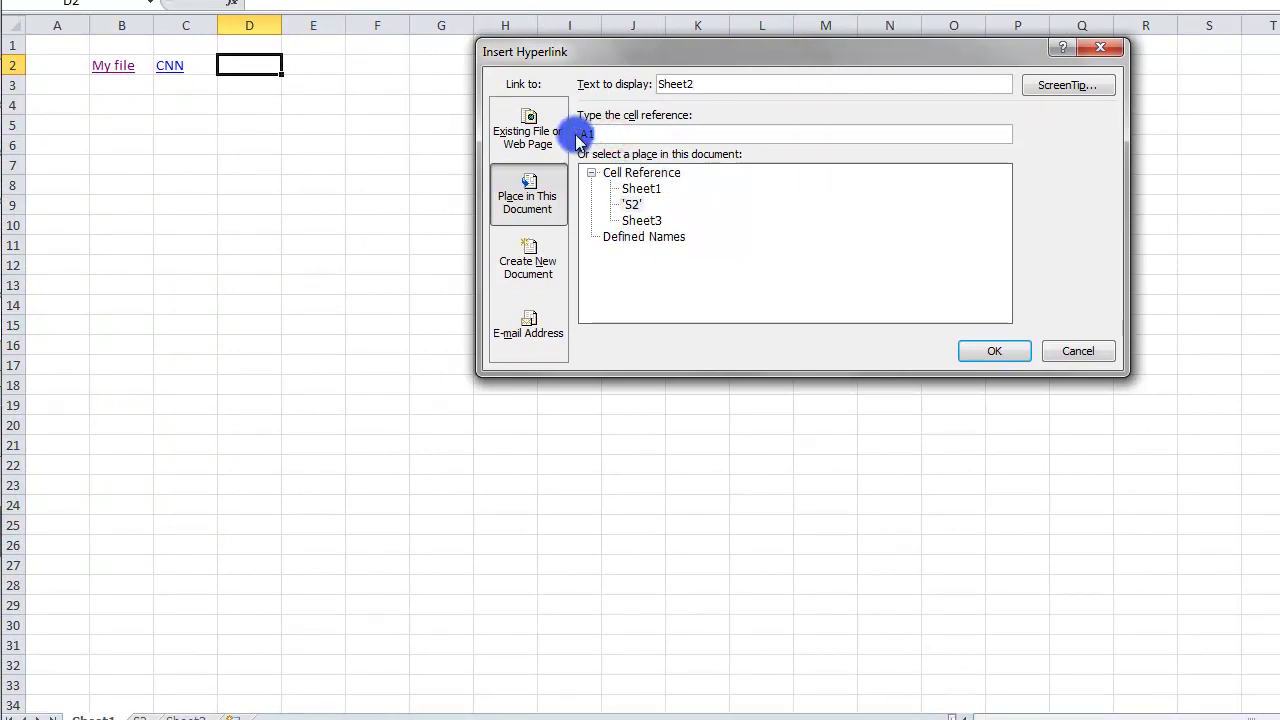
{"action": "type", "text": "B1"}
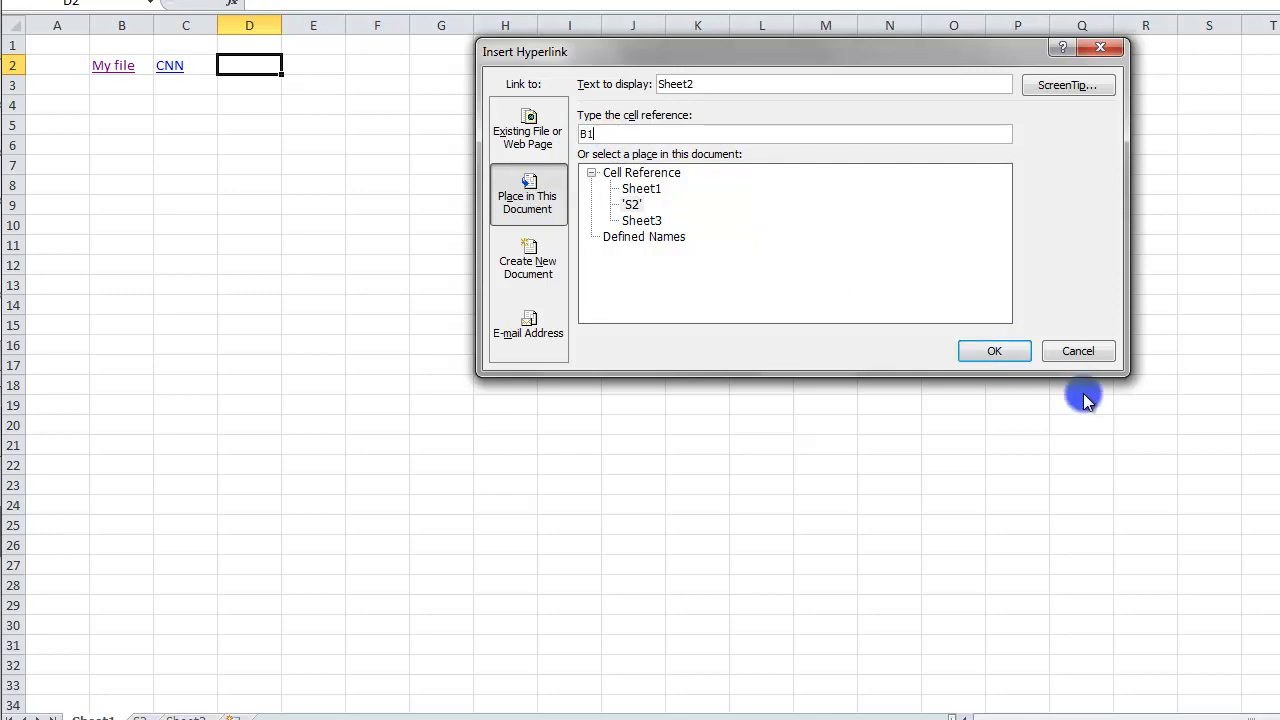
{"action": "left_click", "coordinate": [1003, 355]}
Step: Follow the D2 Sheet2 link to test it, then return to Sheet1
{"action": "left_click", "coordinate": [258, 66]}
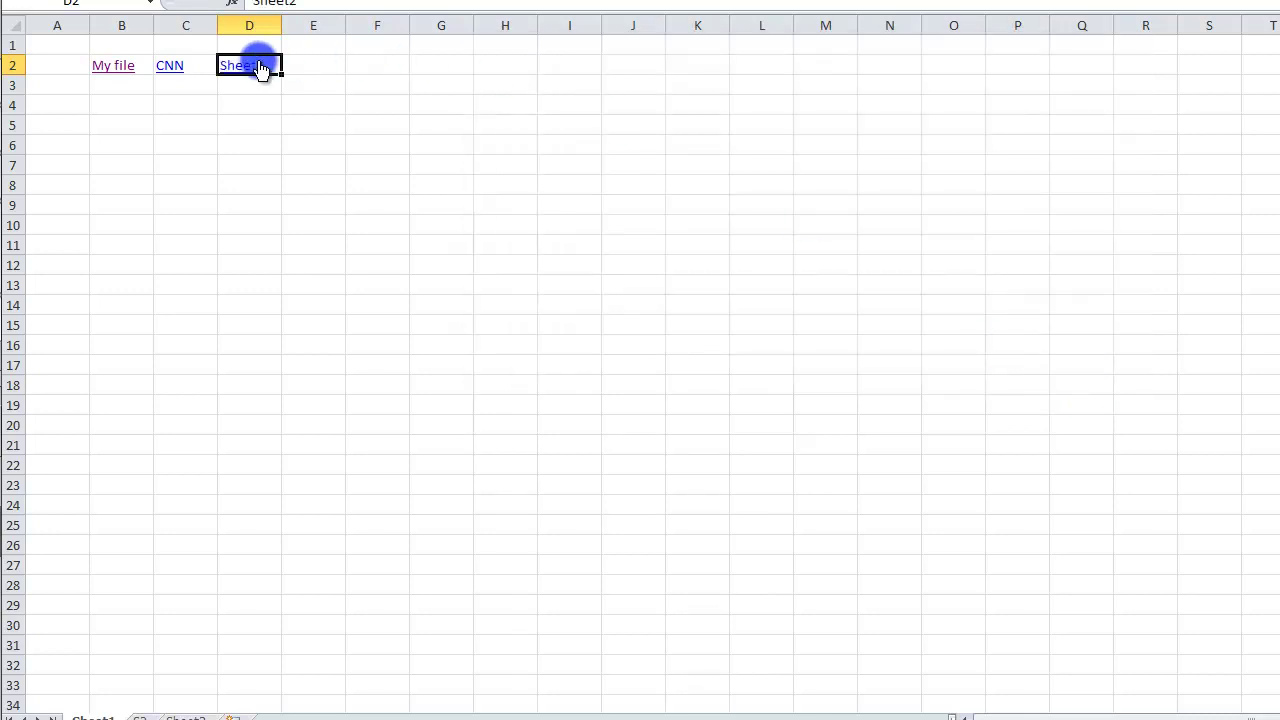
{"action": "left_click", "coordinate": [122, 46]}
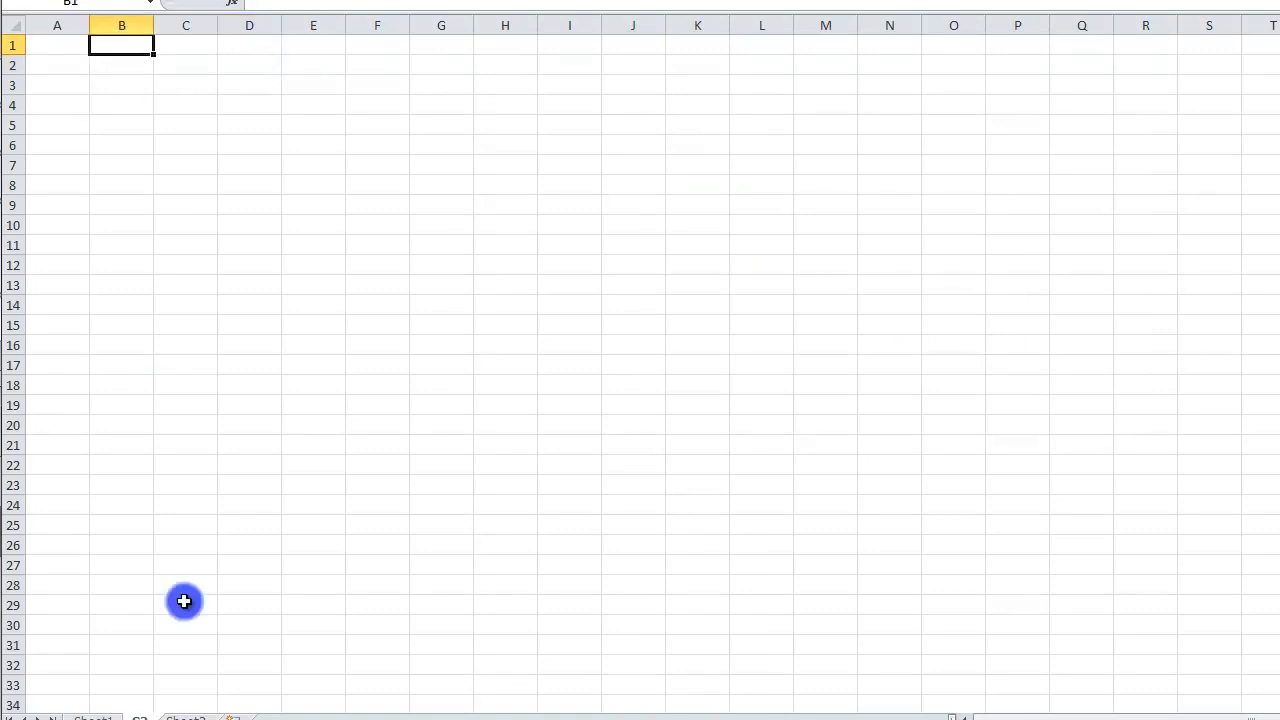
{"action": "left_click", "coordinate": [91, 716]}
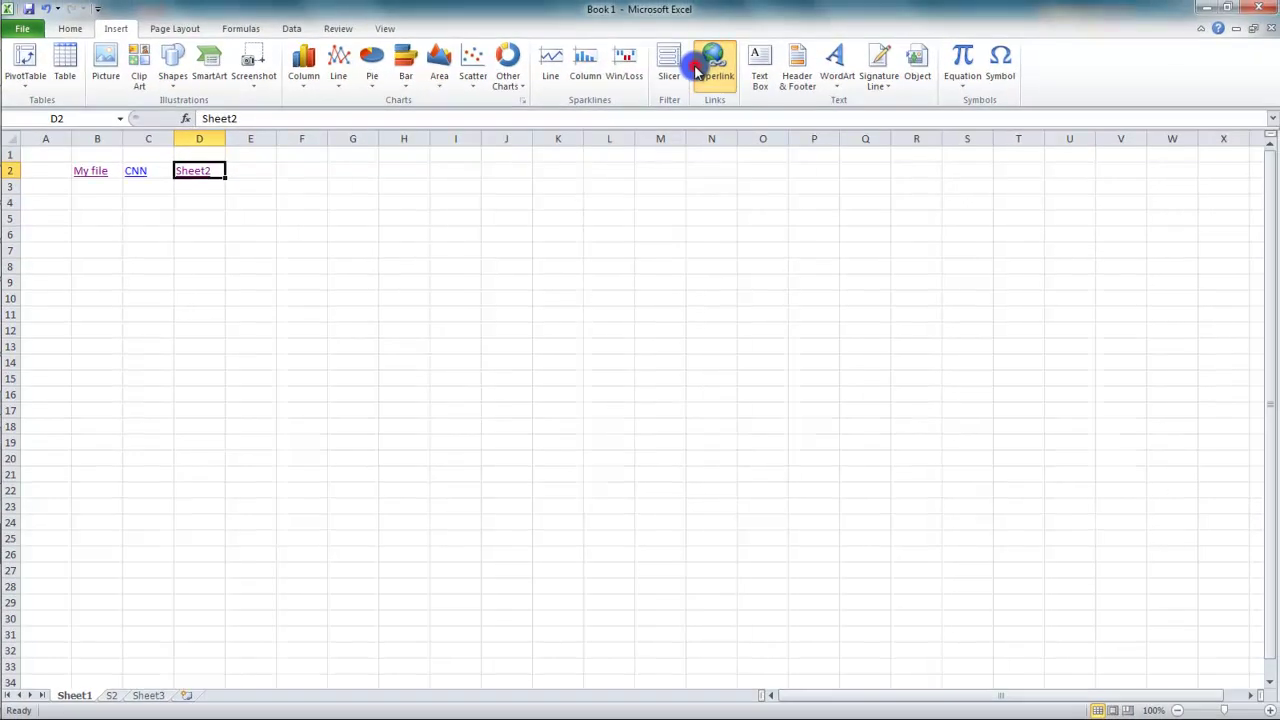
Step: Reopen D2's Sheet2 hyperlink in Edit Hyperlink and switch its link type to E-mail Address
{"action": "left_click", "coordinate": [748, 38]}
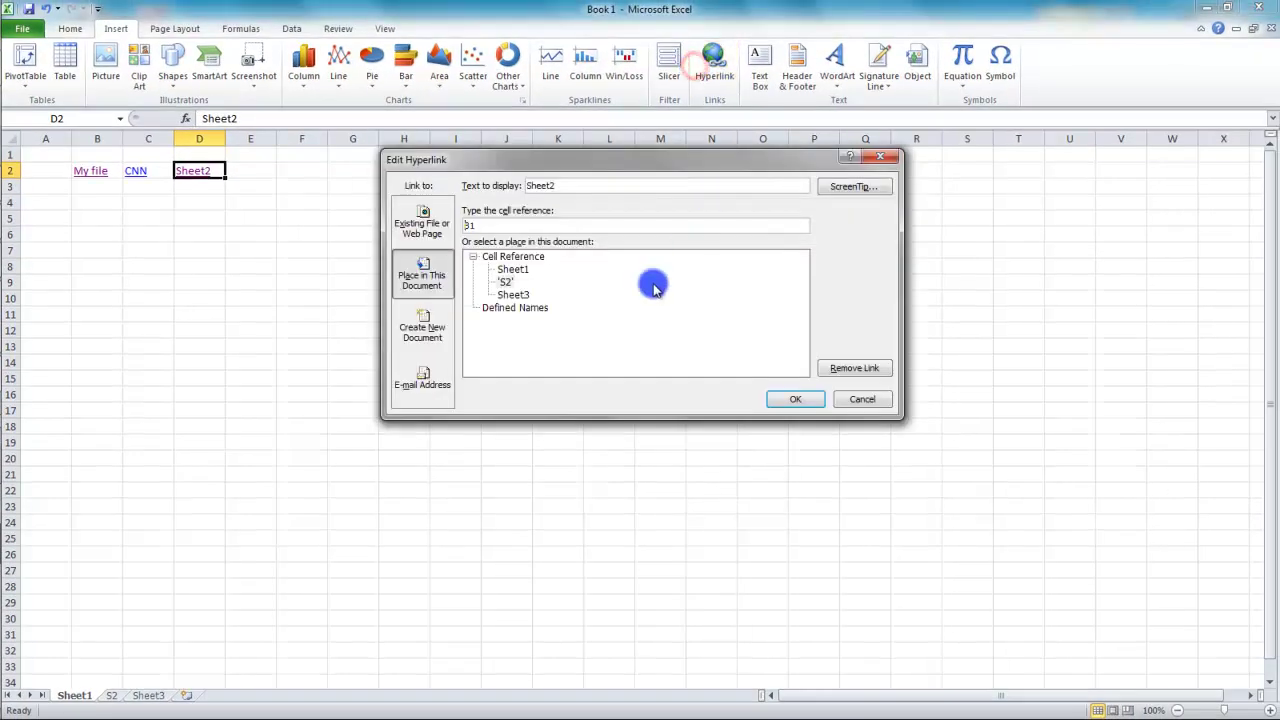
{"action": "left_click", "coordinate": [446, 340]}
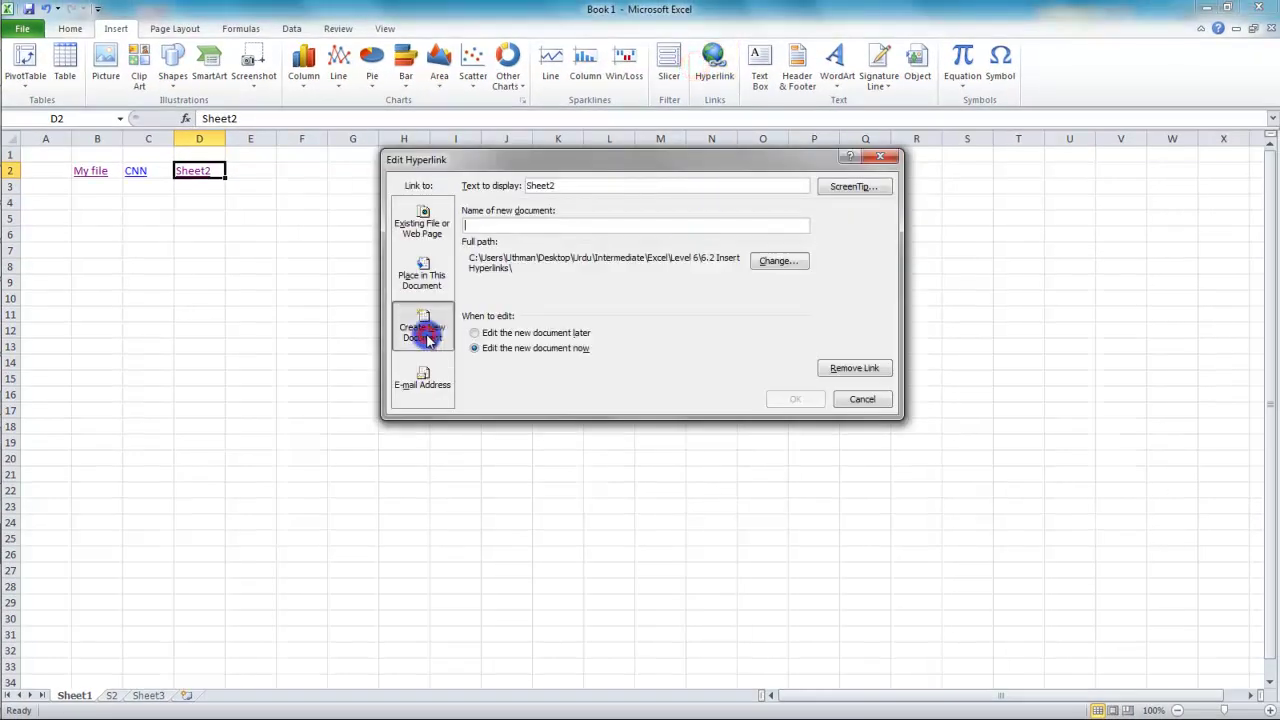
{"action": "left_click", "coordinate": [619, 227]}
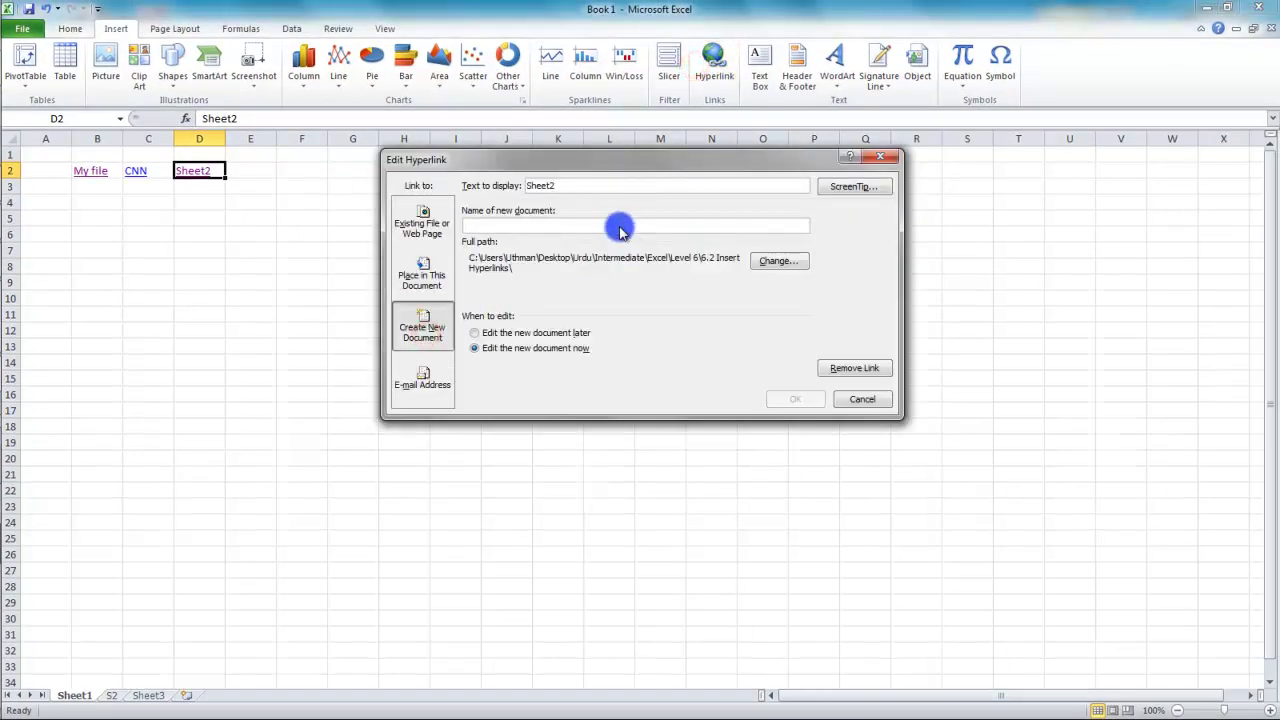
{"action": "left_click", "coordinate": [549, 228]}
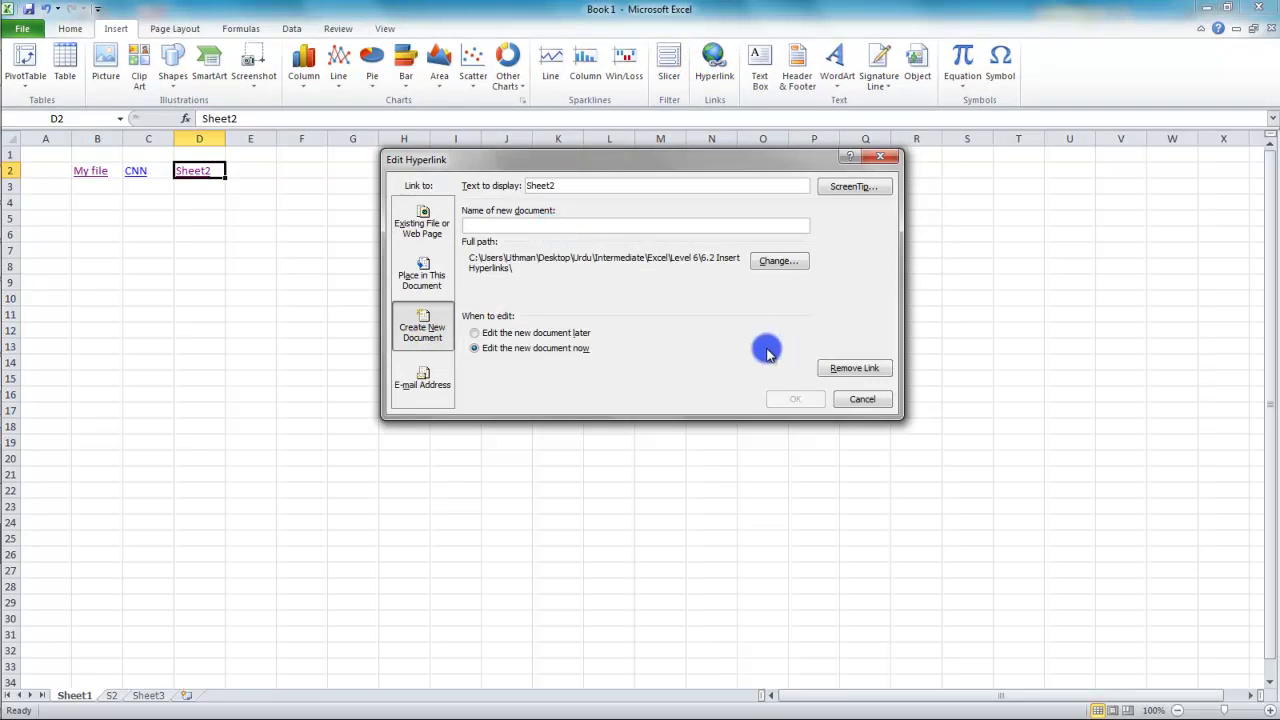
{"action": "left_click", "coordinate": [425, 385]}
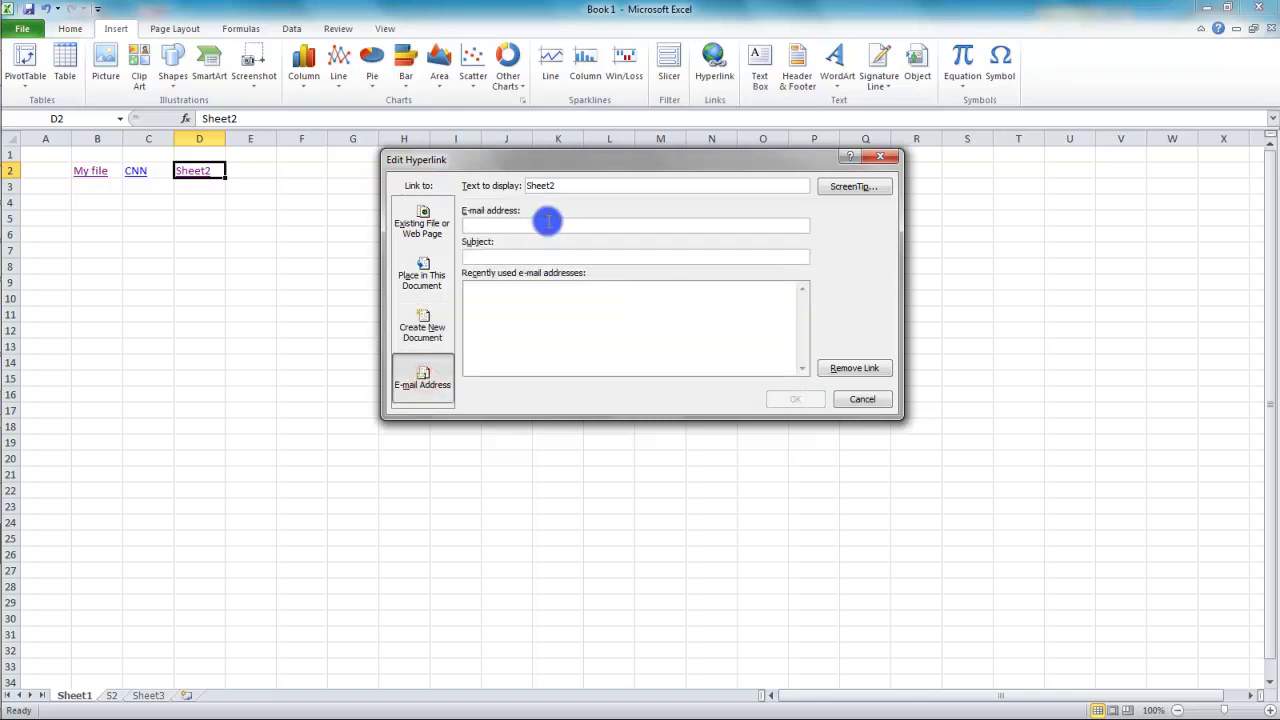
Step: Enter the recipient's e-mail address, set the subject to 'test', and confirm the e-mail link
{"action": "type", "text": "usm"}
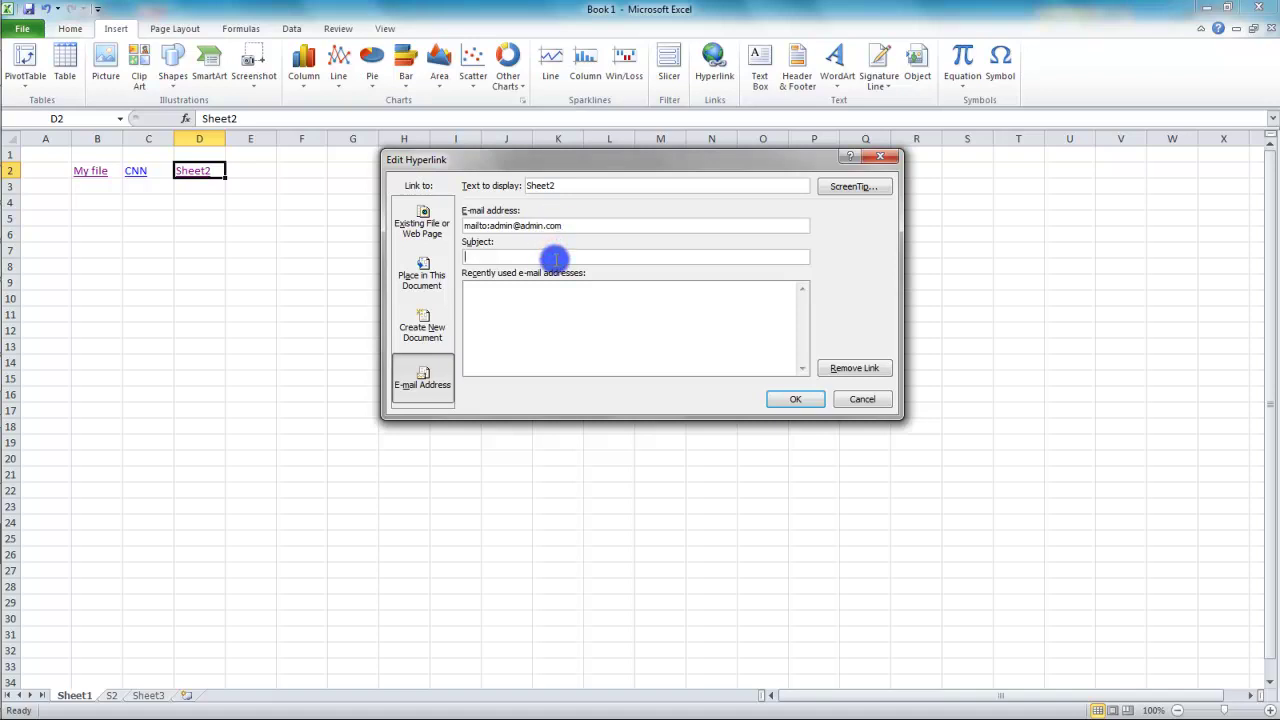
{"action": "type", "text": "tes"}
{"action": "key", "text": "Tab"}
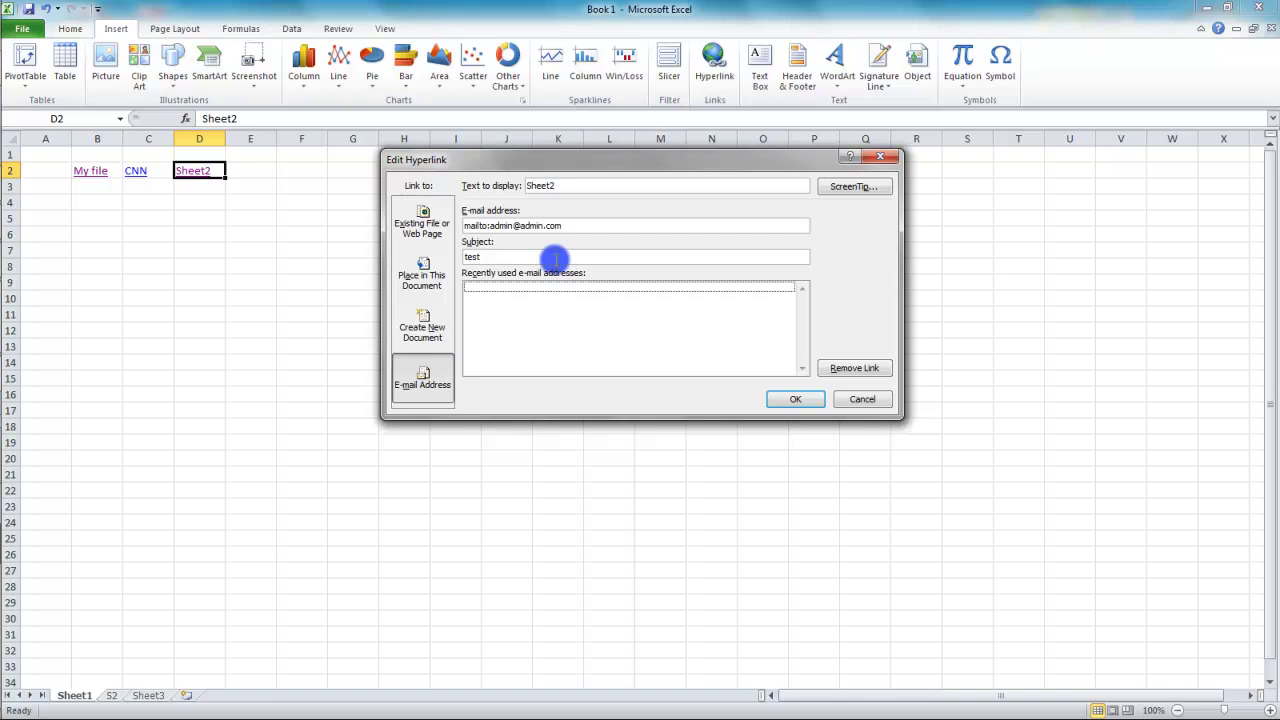
{"action": "left_click", "coordinate": [788, 396]}
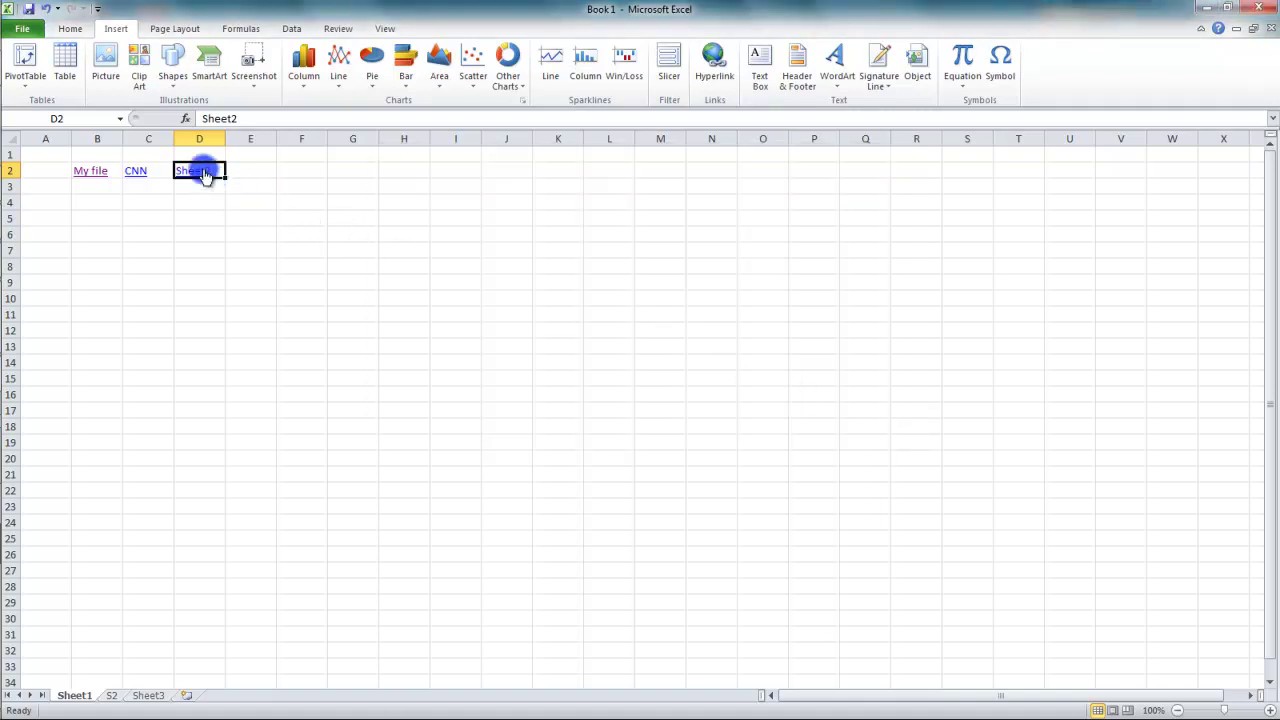
{"action": "mouse_move", "coordinate": [204, 174]}
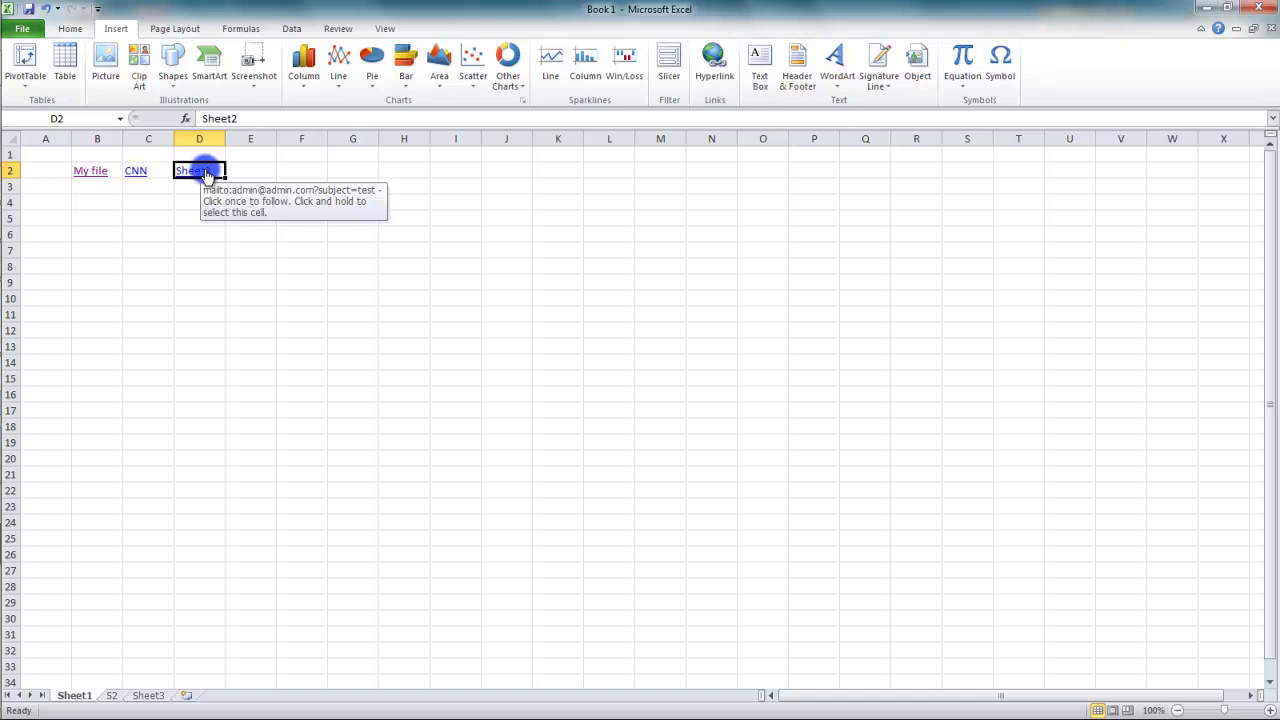
{"action": "left_click", "coordinate": [181, 224]}
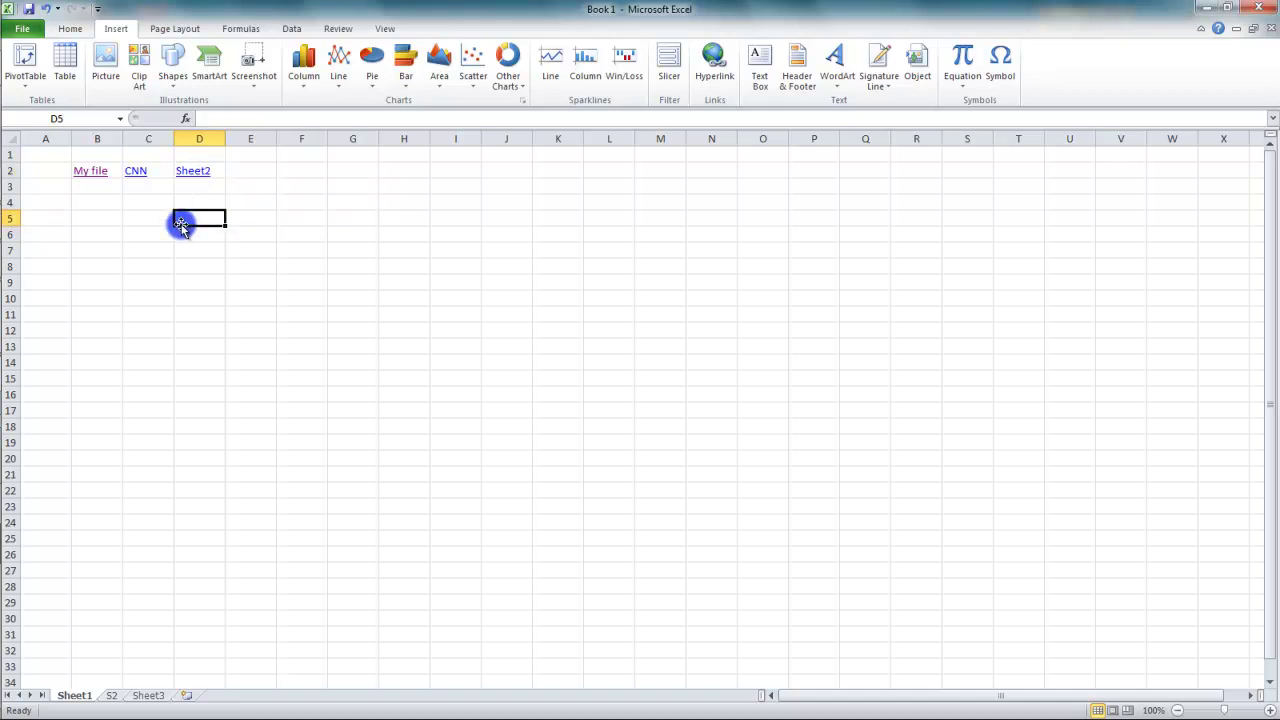